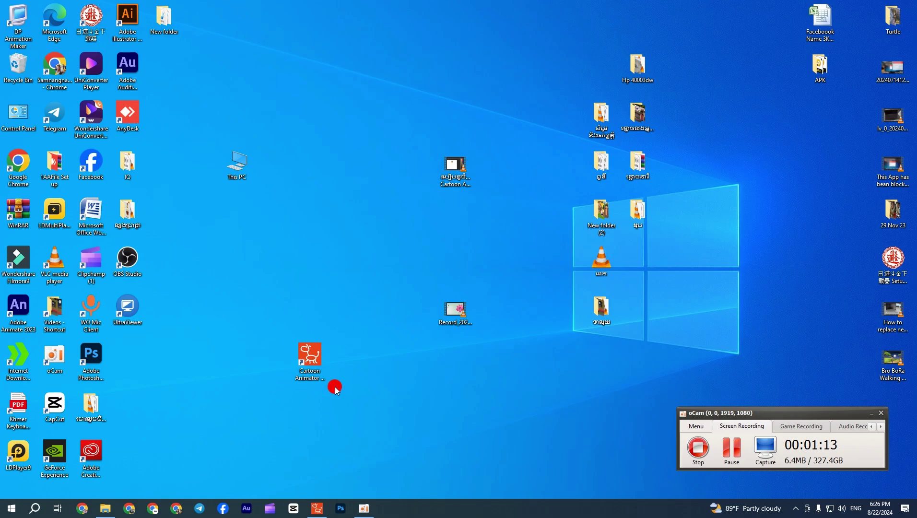
Switch to Cartoon Animator 4 and turn on the camera record mode for the empty stage.
click(318, 507)
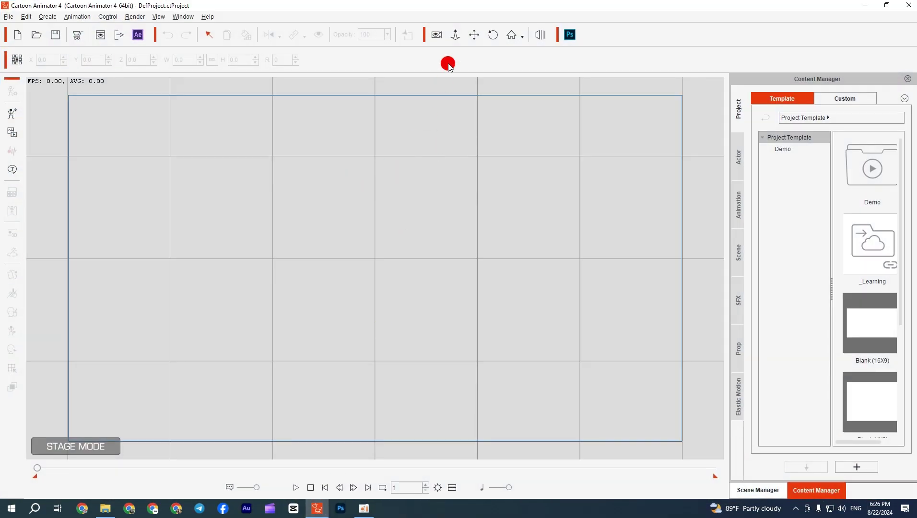
click(436, 35)
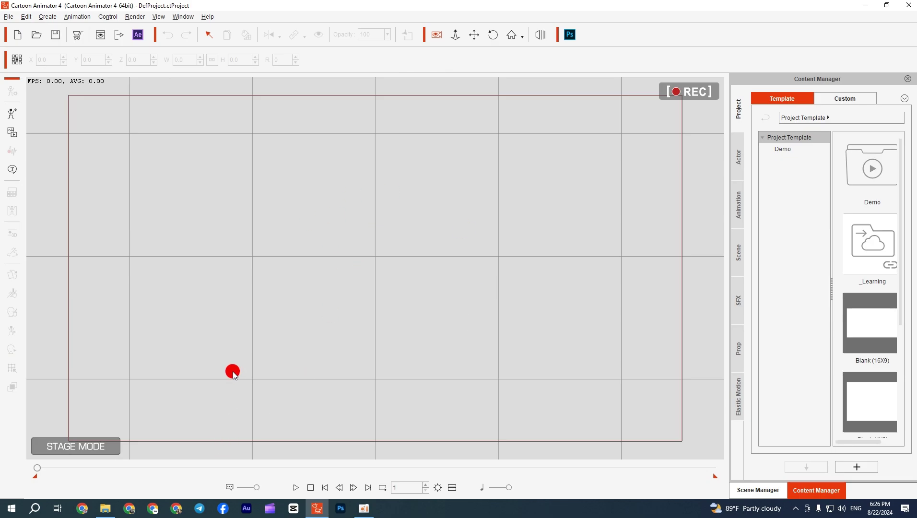
Switch to File Explorer and examine the thick-trunked palm tree image in the 2D Animation Lesson subfolder.
click(107, 508)
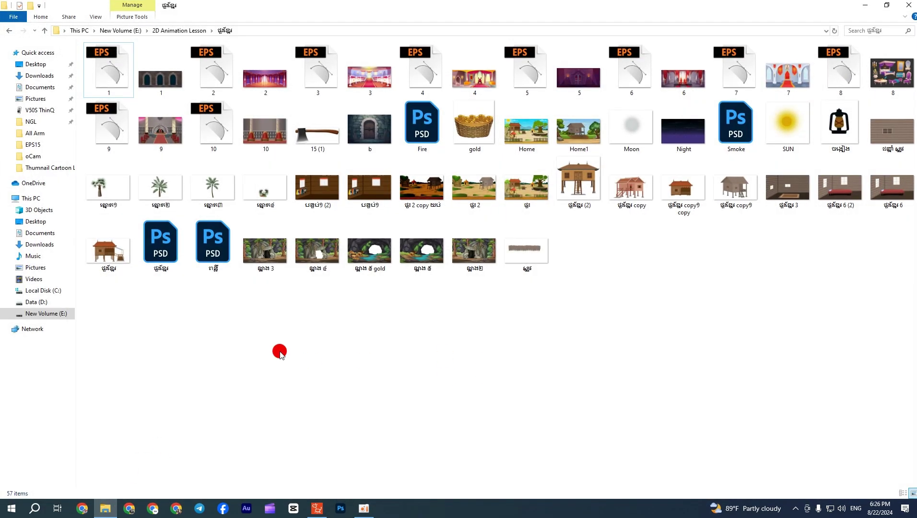
right_click(281, 352)
click(300, 235)
double_click(104, 191)
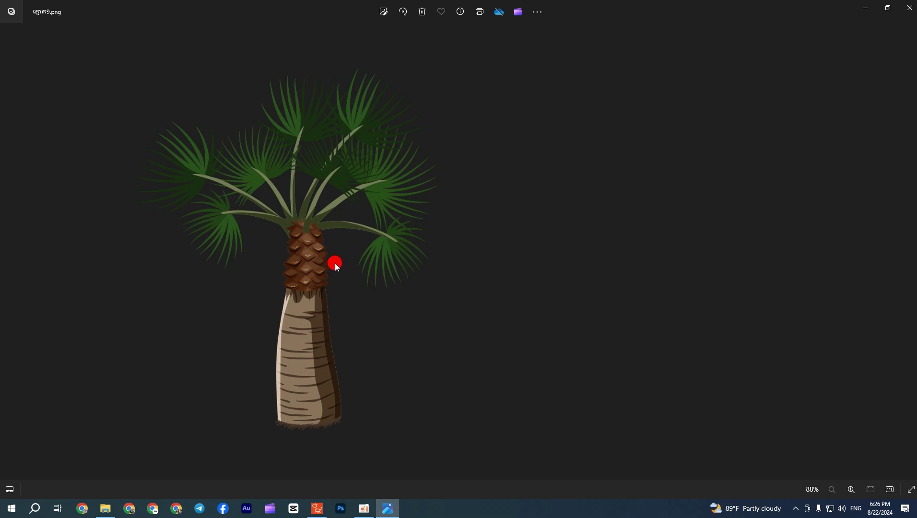
scroll(302, 246, up, 2)
scroll(307, 236, down, 2)
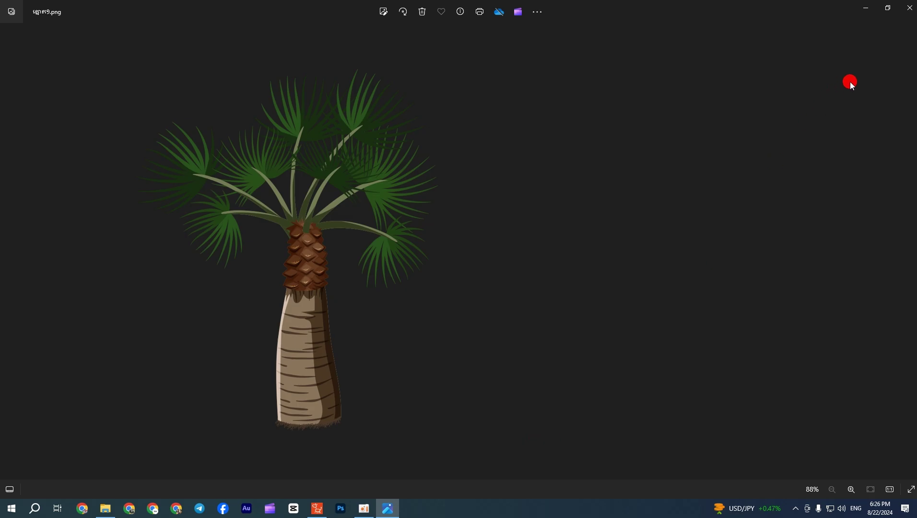
click(910, 7)
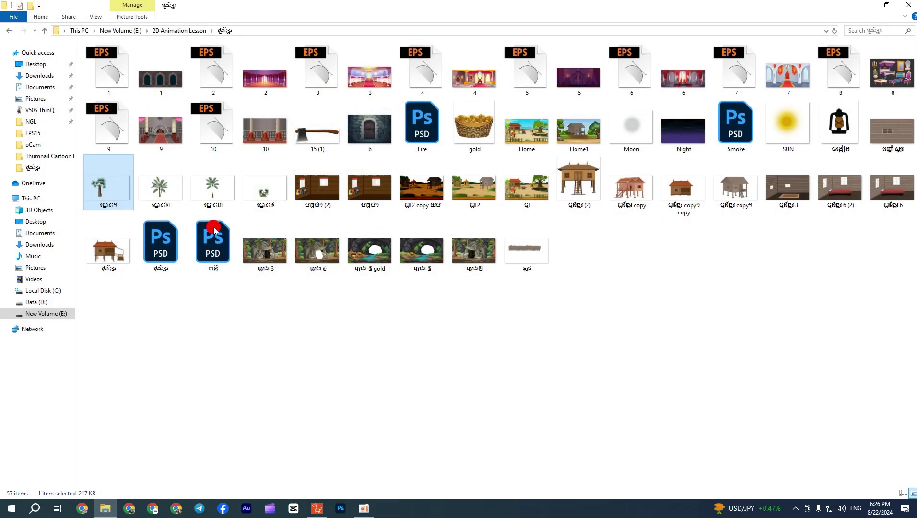
View the second and third palm tree PNG images to compare their trunks and fronds.
double_click(213, 187)
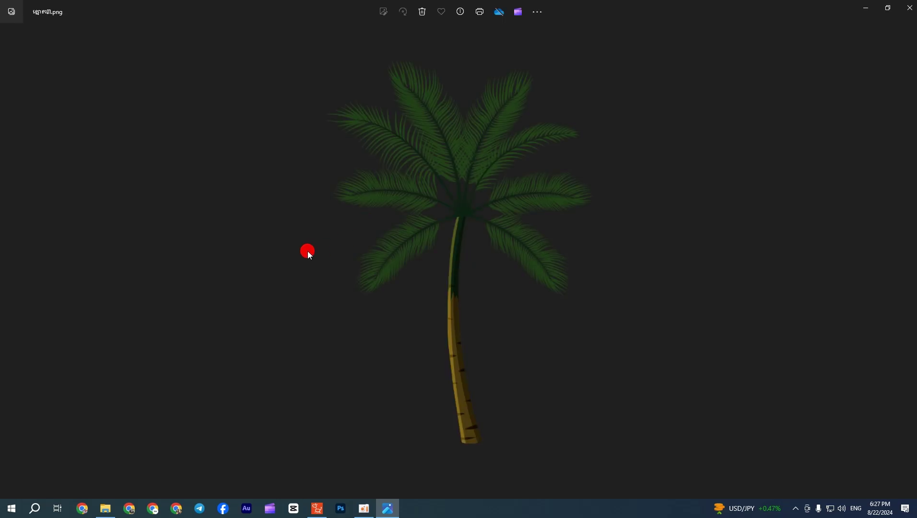
click(910, 8)
click(161, 191)
double_click(164, 196)
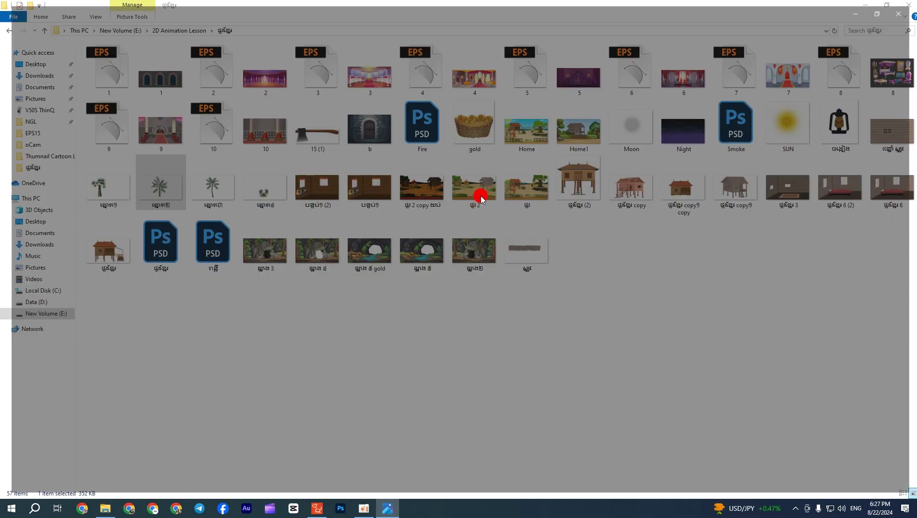
click(914, 7)
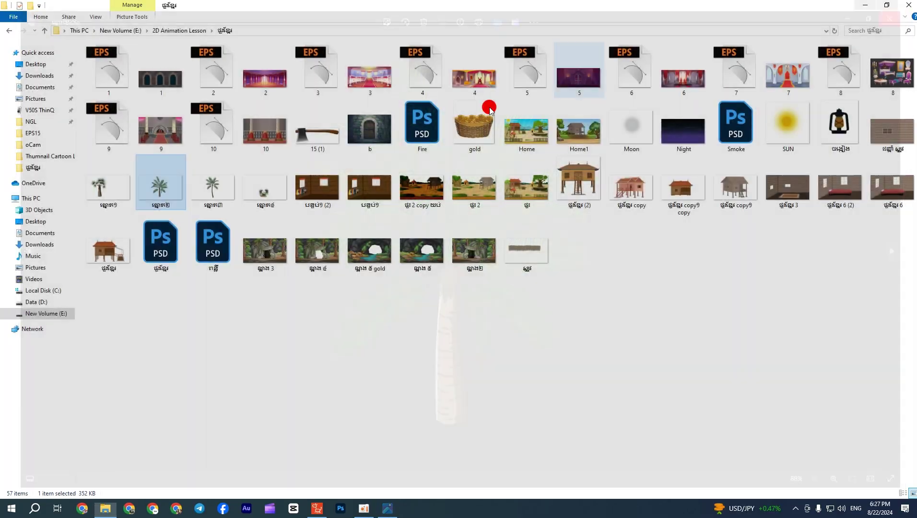
double_click(232, 186)
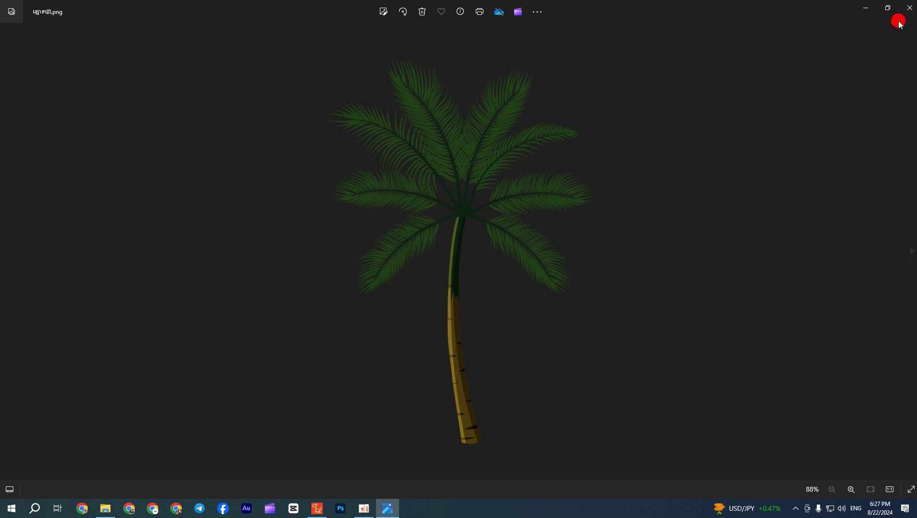
click(910, 7)
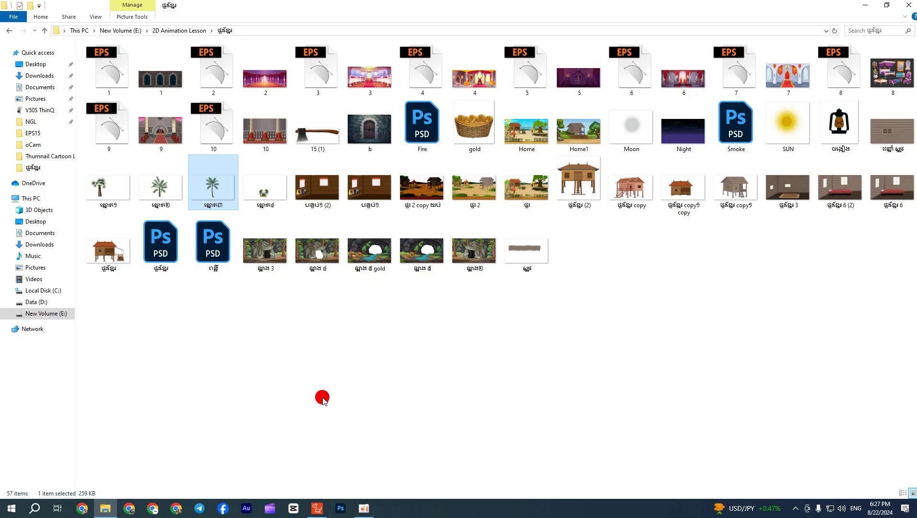
Switch back to Cartoon Animator and create a free bone actor from the third palm tree image in the same 2D Animation Lesson subfolder.
click(317, 509)
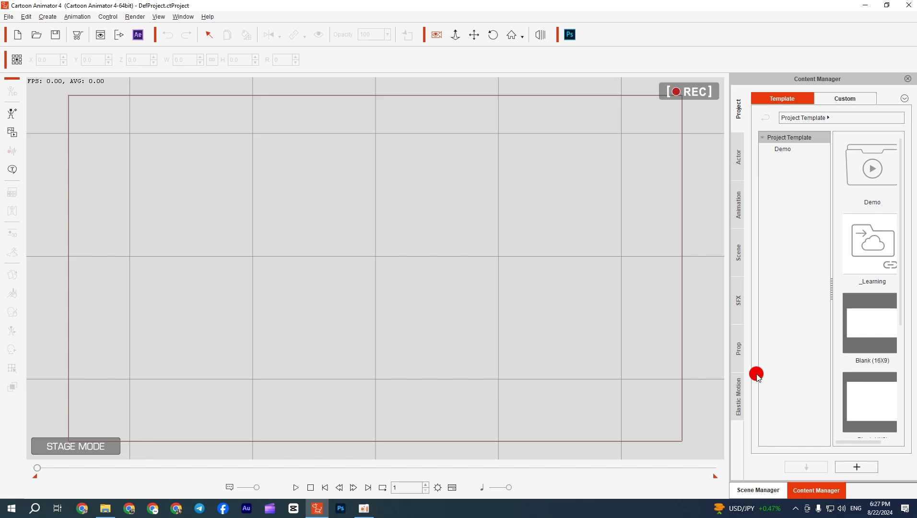
click(739, 168)
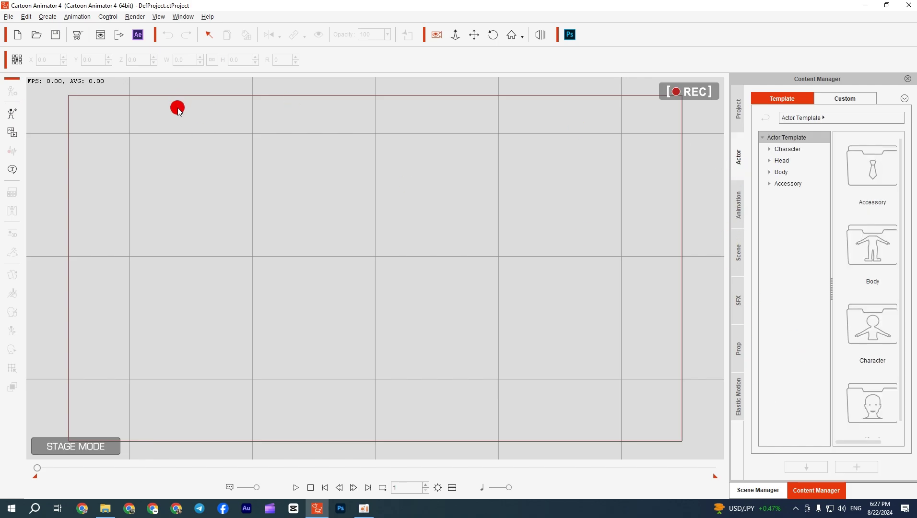
click(13, 109)
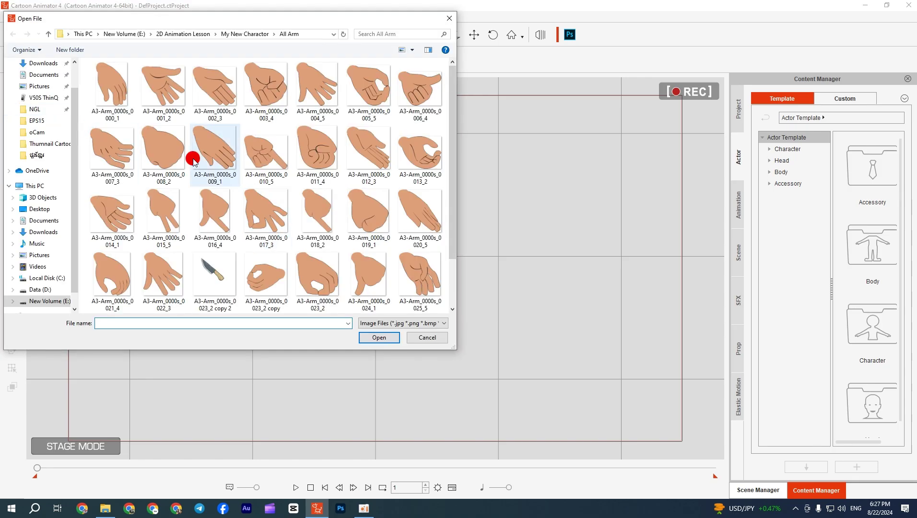
click(198, 33)
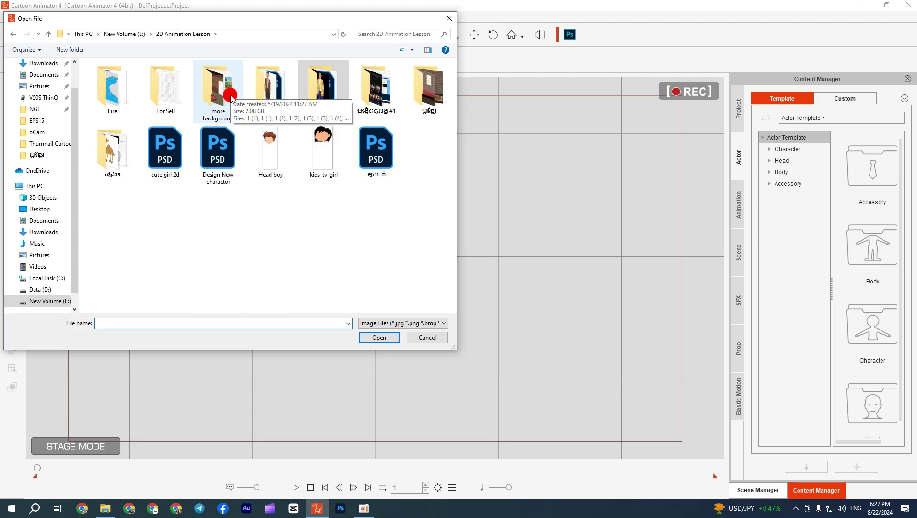
click(424, 99)
double_click(424, 100)
scroll(312, 167, down, 3)
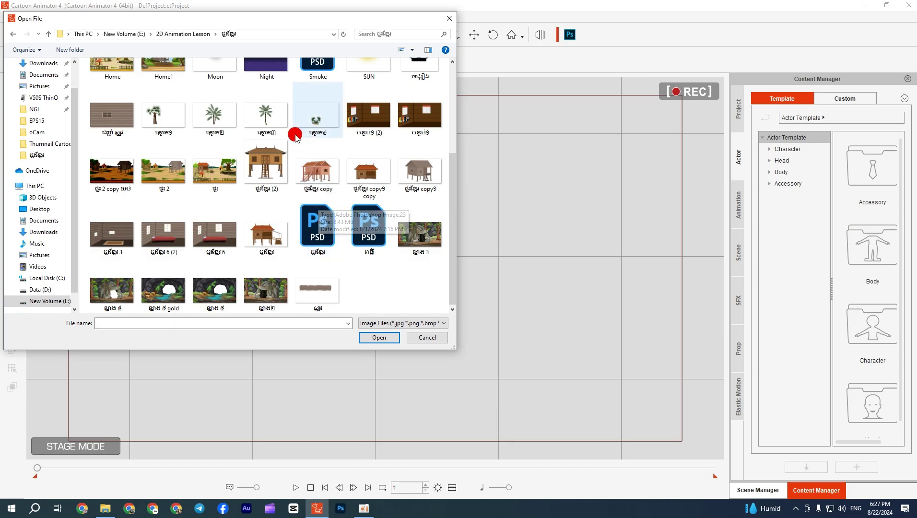
click(266, 126)
double_click(267, 125)
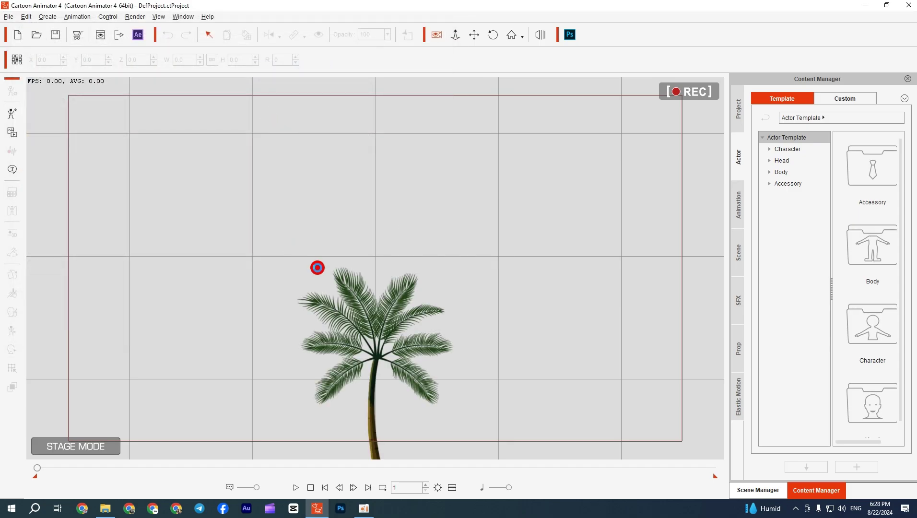
double_click(358, 304)
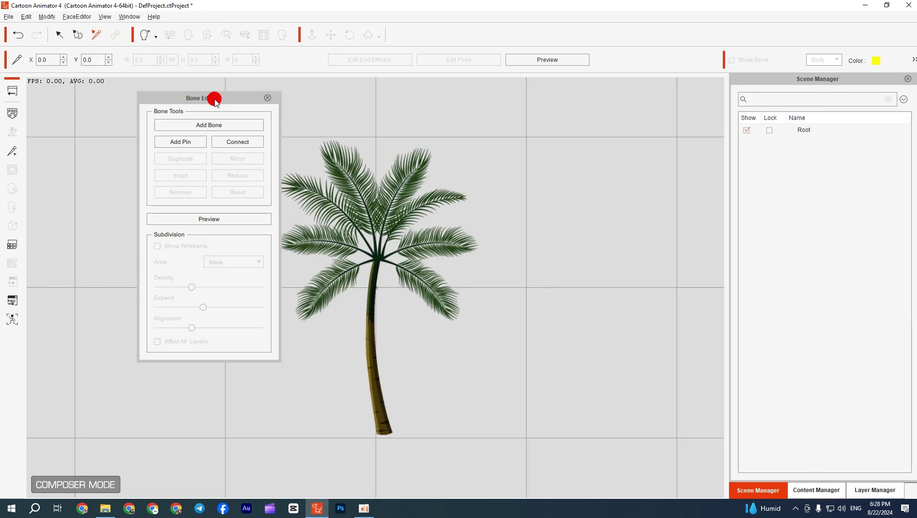
Move the Bone Editor clear of the tree and add a four-joint bone chain along the trunk from its base to the crown.
drag(213, 96, 570, 136)
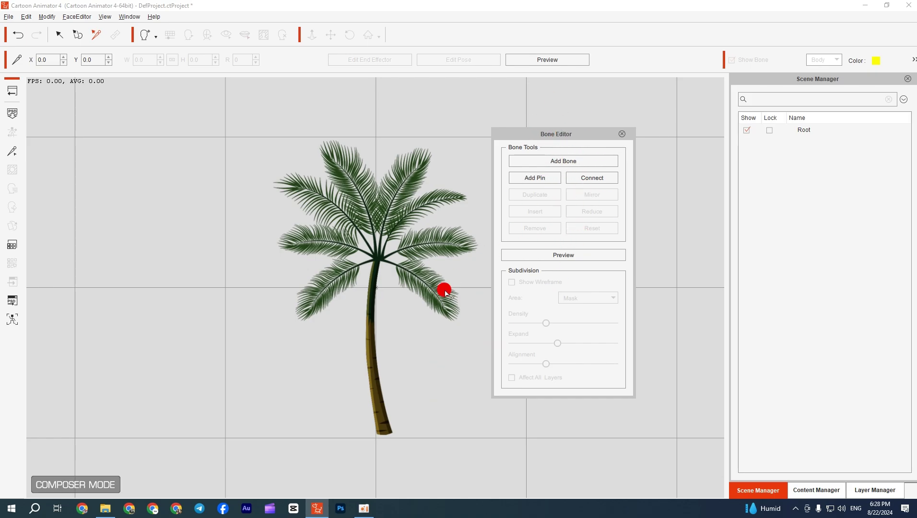
click(552, 164)
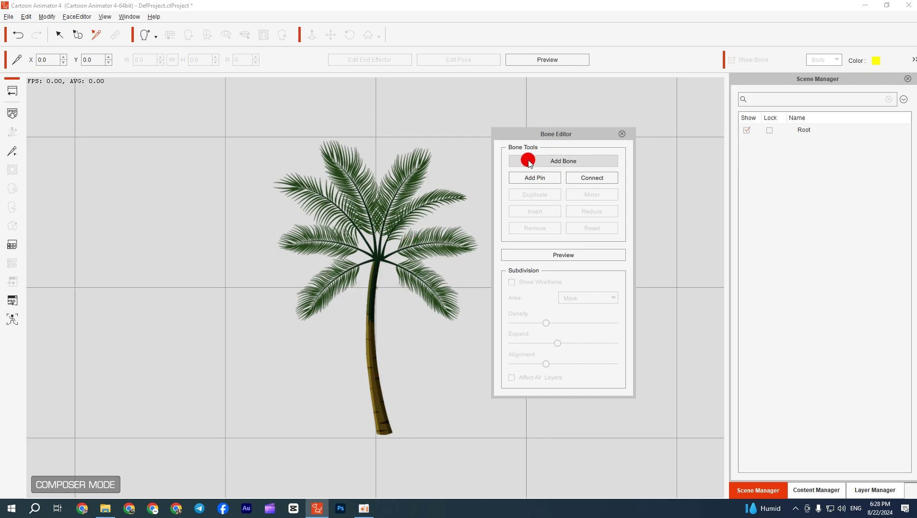
click(551, 163)
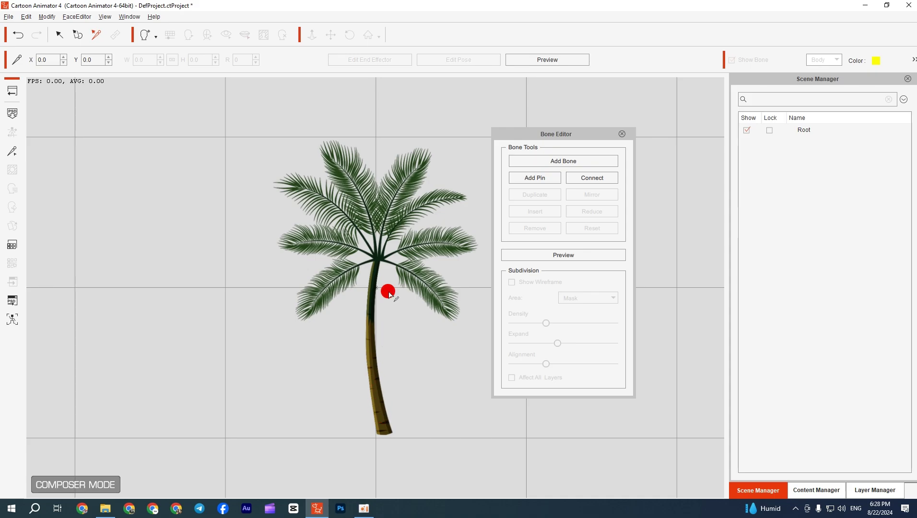
click(534, 164)
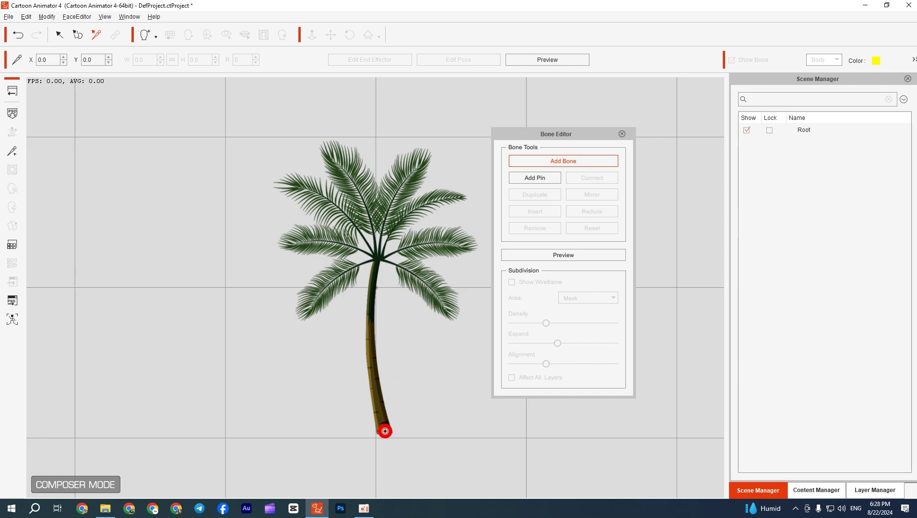
drag(385, 430, 373, 367)
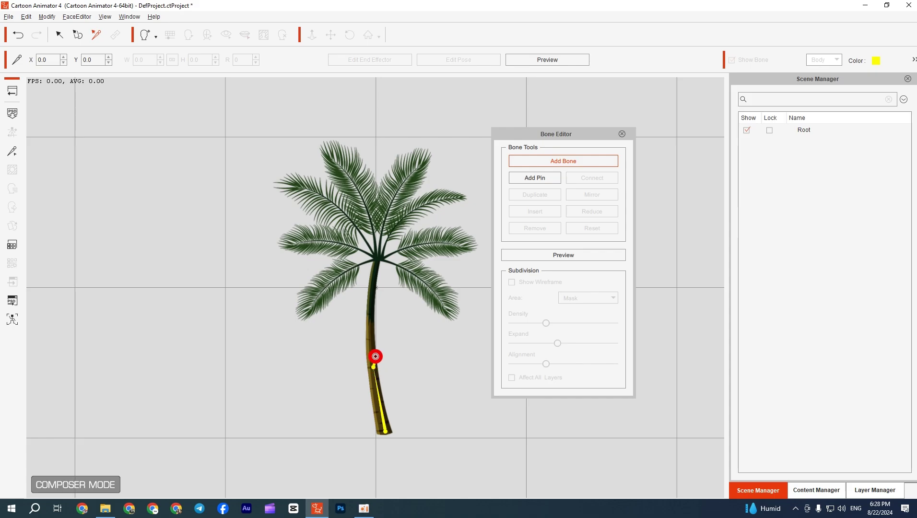
click(370, 313)
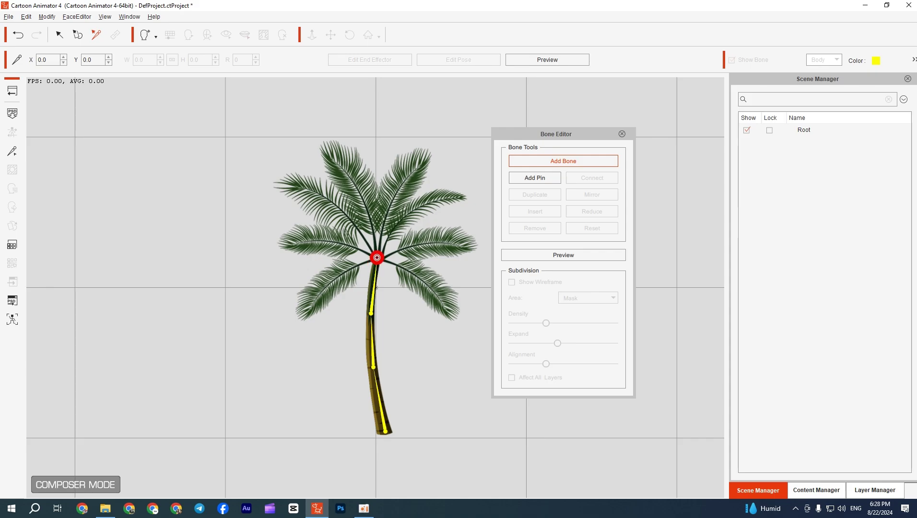
click(377, 257)
right_click(344, 268)
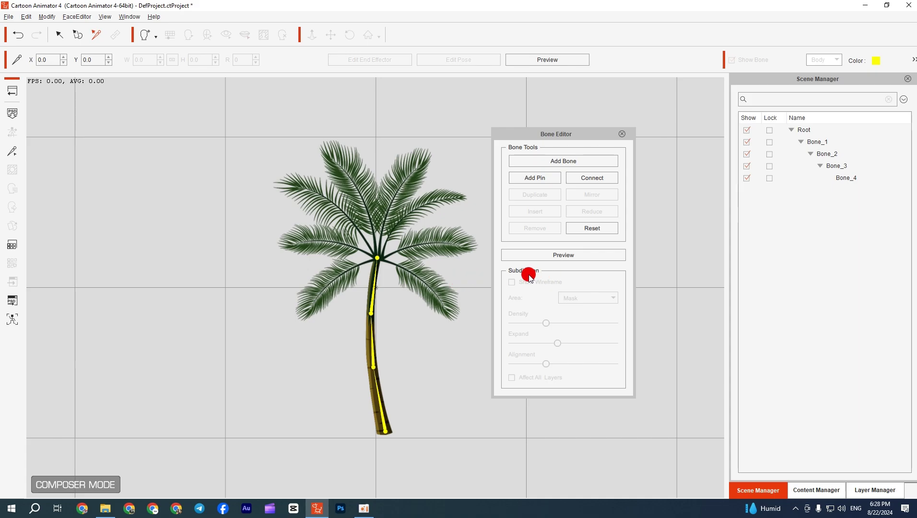
Add a bone chain from the trunk's top joint along the middle frond on the right side.
click(381, 259)
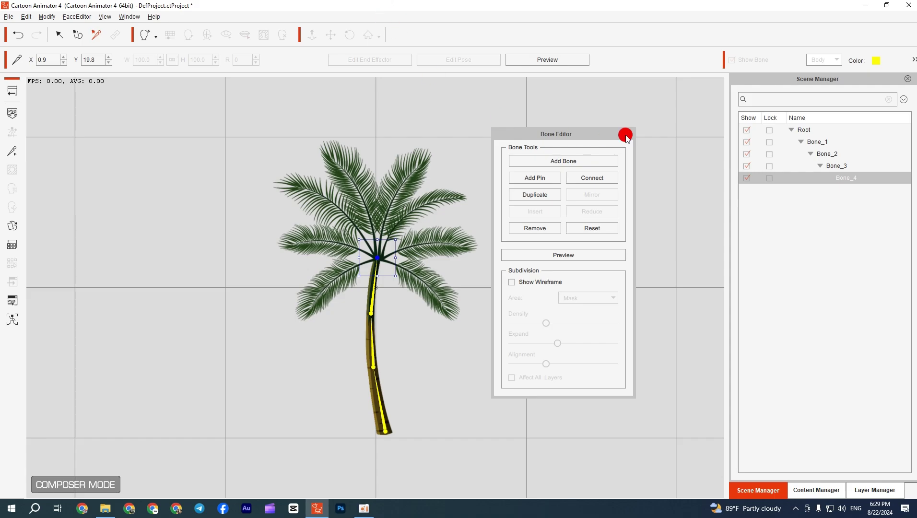
click(546, 161)
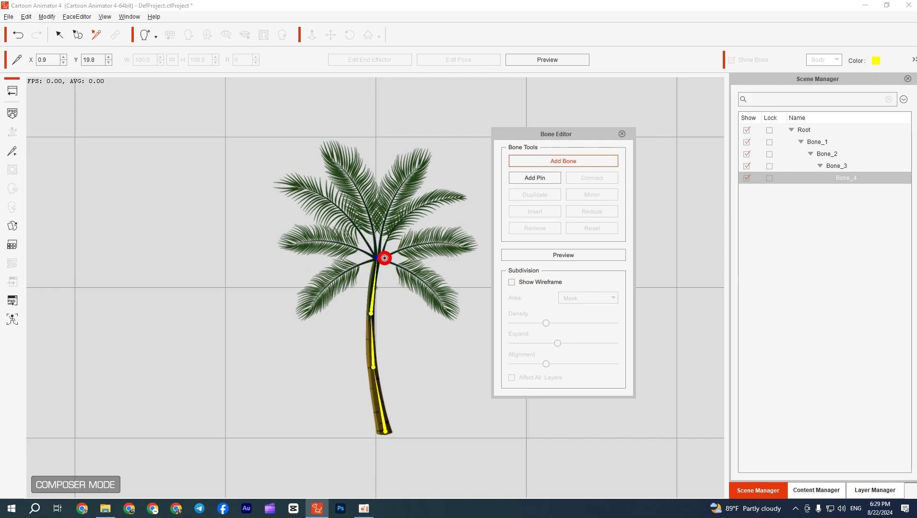
drag(381, 260, 432, 244)
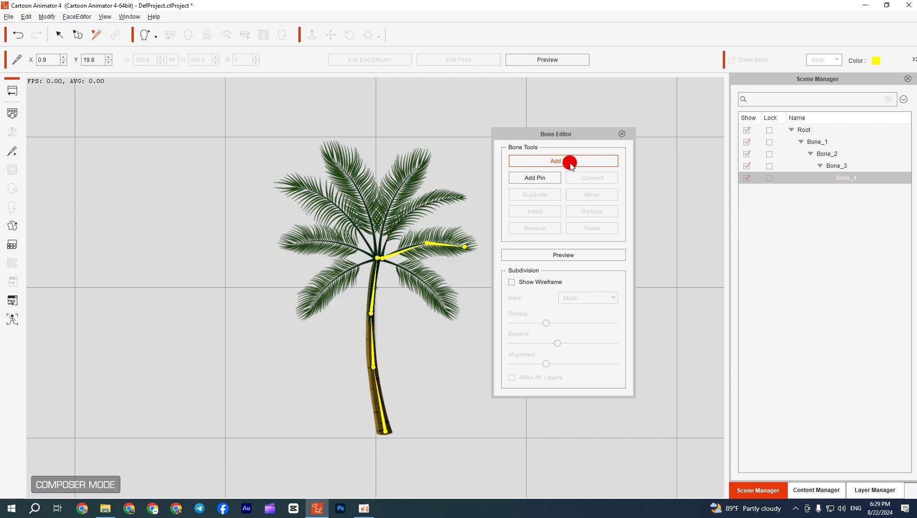
Add a single bone from the crown to the tip of the lower-right frond.
click(385, 262)
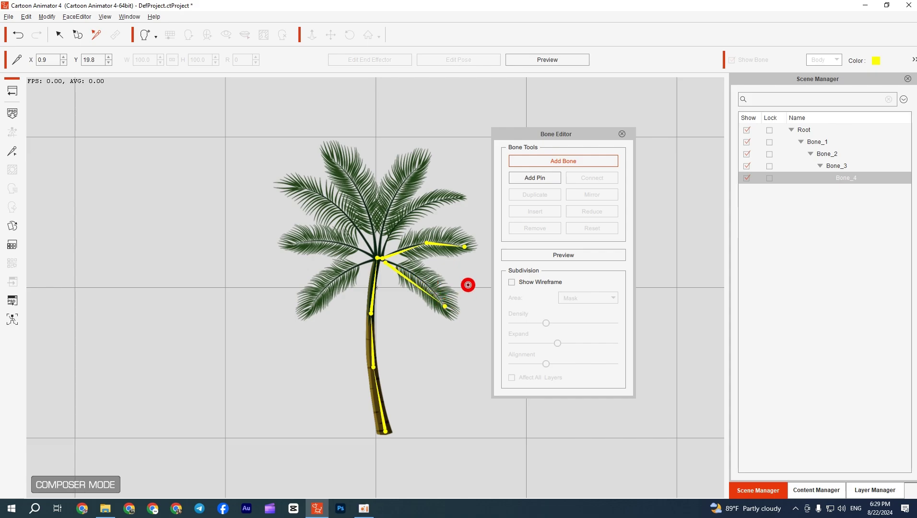
click(445, 306)
right_click(545, 215)
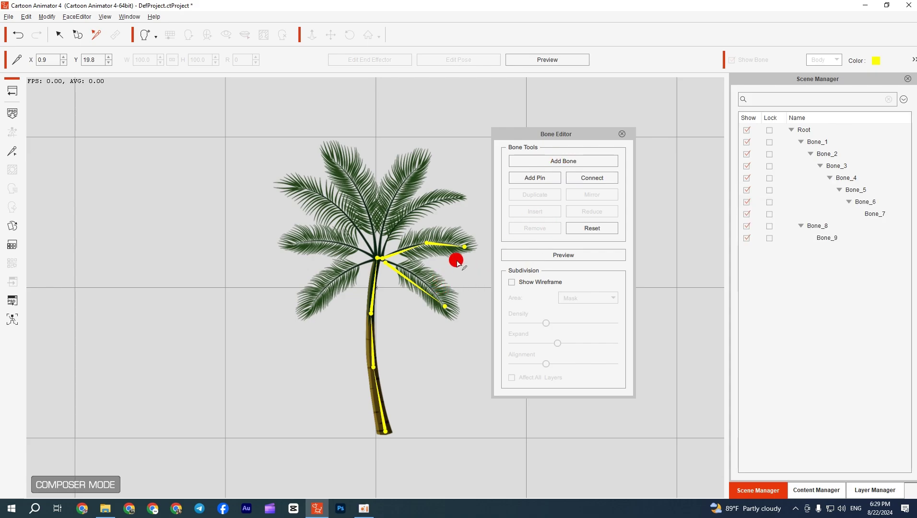
Add a three-joint bone chain from the crown along the upper-right frond to its tip.
click(539, 159)
click(382, 257)
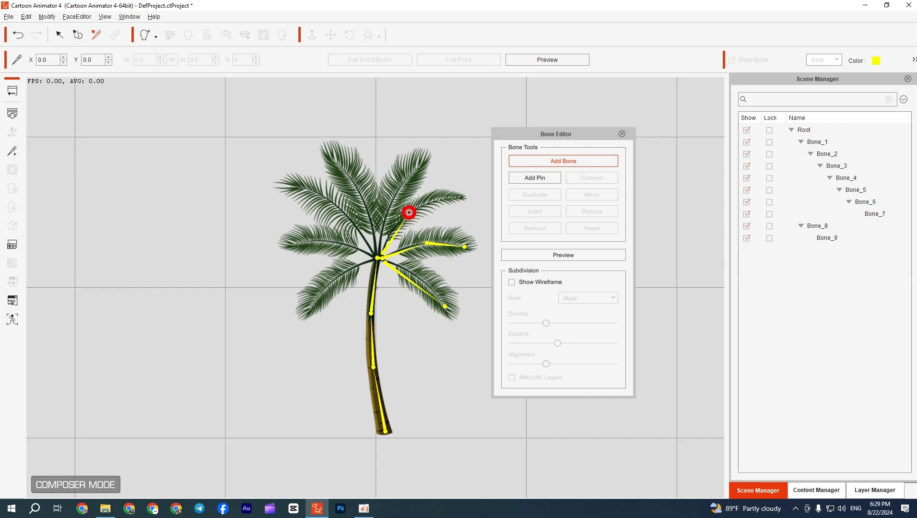
click(457, 199)
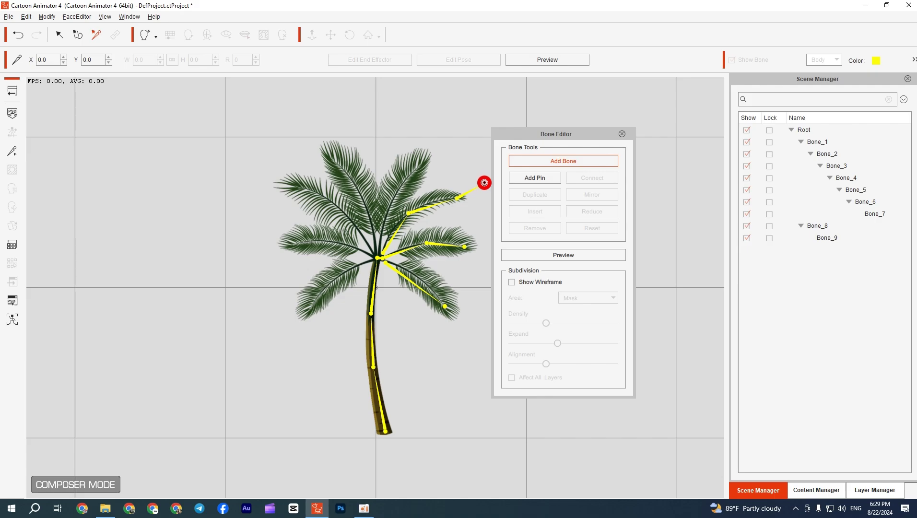
click(521, 164)
Add a single bone from the crown to the tip of the topmost frond on the right side.
click(523, 163)
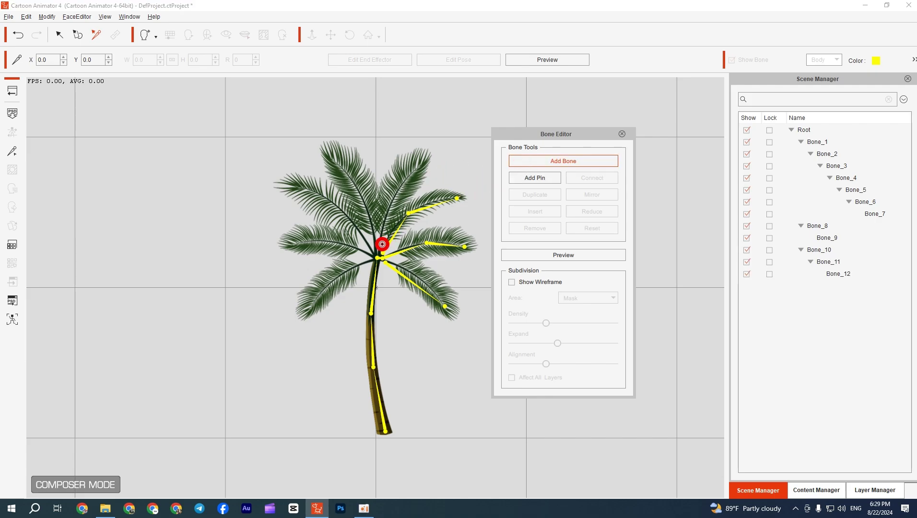
drag(381, 250, 418, 167)
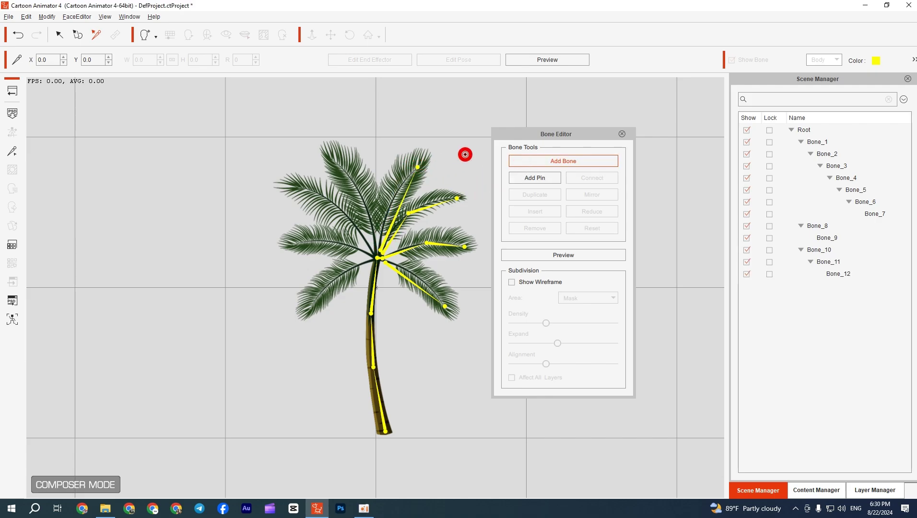
click(512, 160)
Add a three-joint bone chain from the crown along the topmost frond on the left side.
click(526, 163)
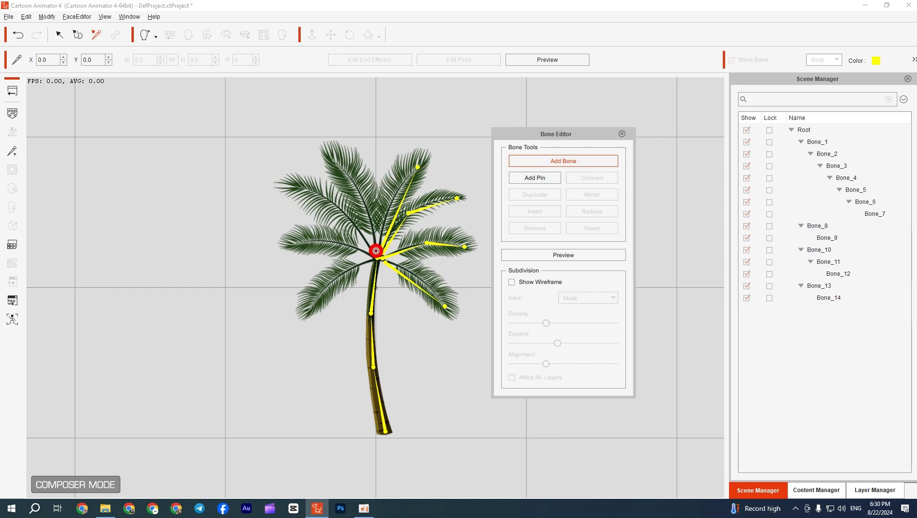
drag(376, 250, 359, 192)
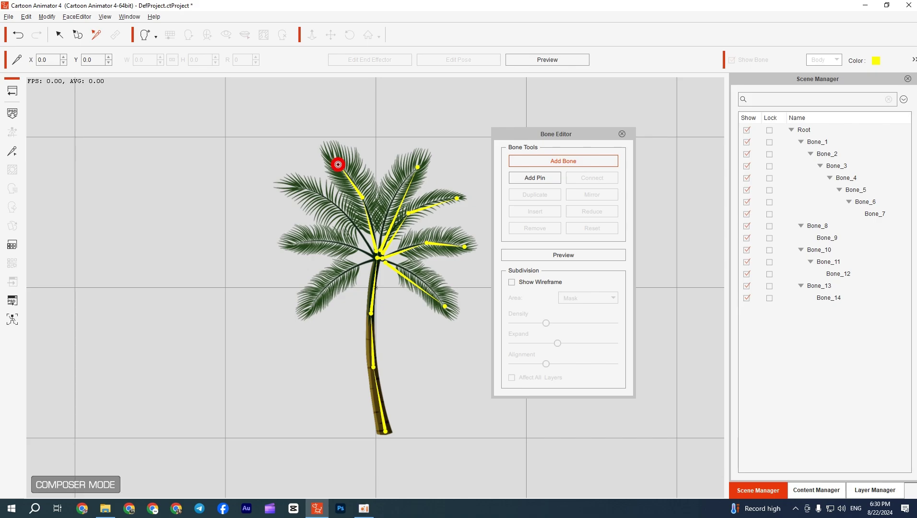
click(590, 165)
Add a three-joint bone chain from the crown along the upper-left frond to its tip.
click(590, 165)
drag(533, 135, 452, 140)
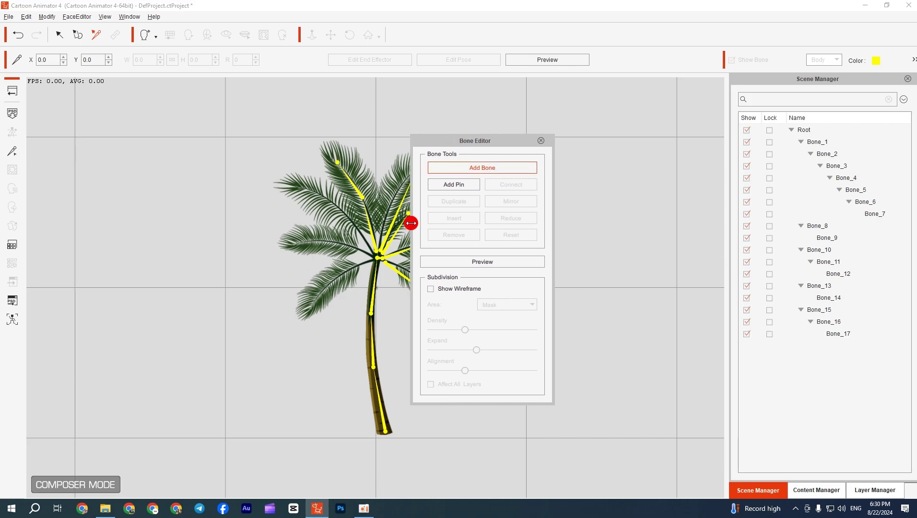
drag(373, 250, 342, 209)
click(343, 210)
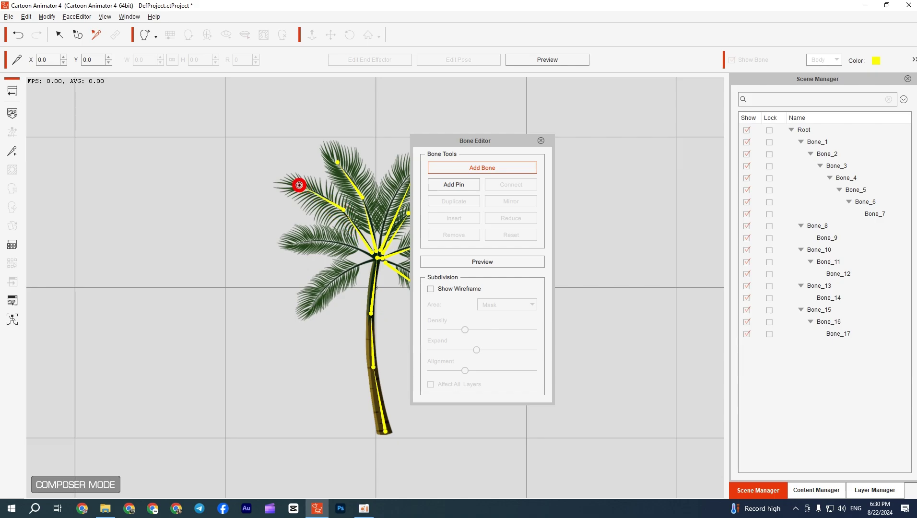
click(299, 187)
click(459, 168)
Add a single bone from the crown to the tip of the middle frond on the left side.
click(459, 168)
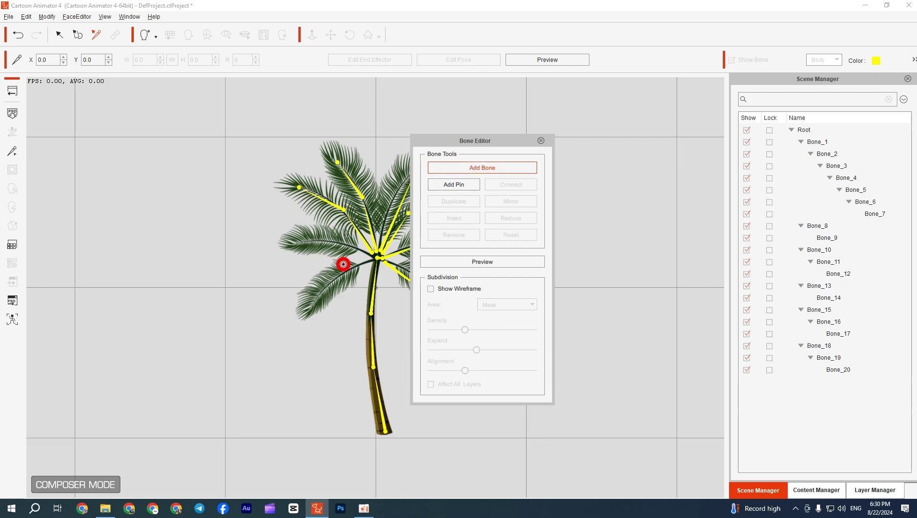
drag(376, 254, 299, 245)
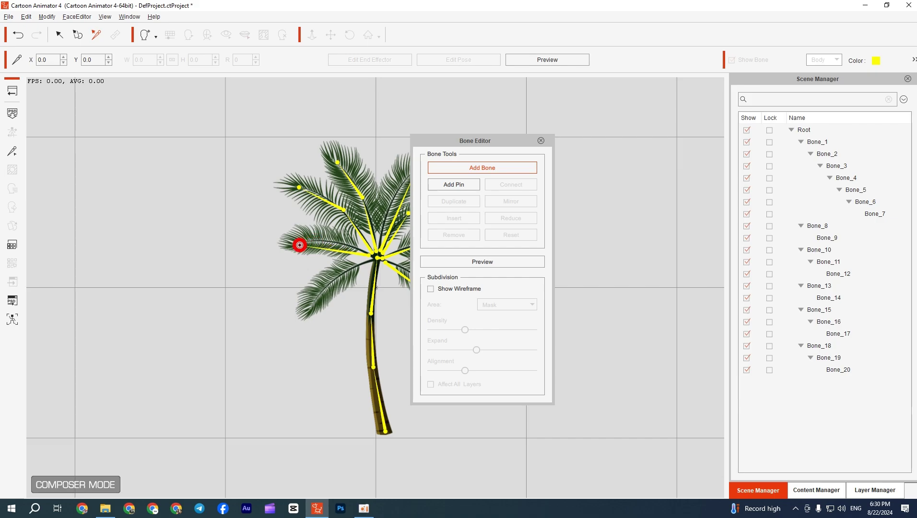
click(489, 169)
Add a single bone from the crown to the tip of the lower-left frond and close the Bone Editor.
click(486, 170)
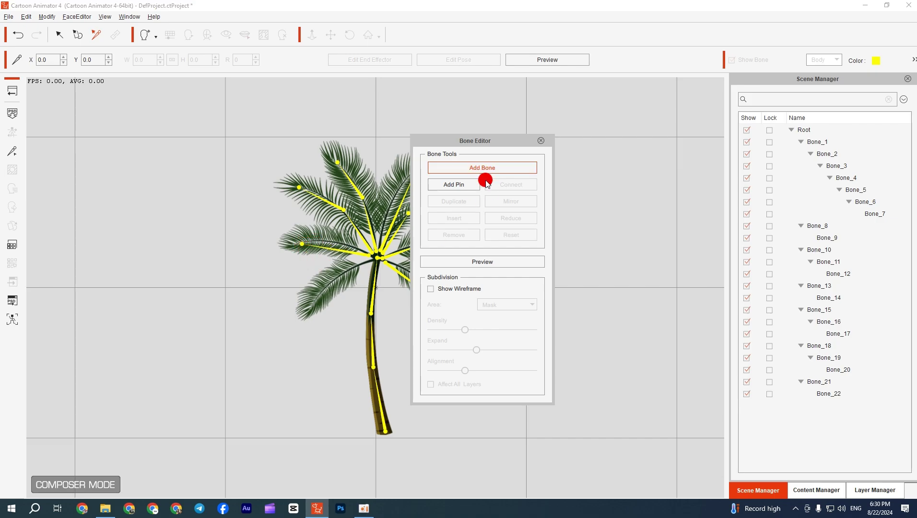
drag(373, 260, 313, 304)
click(475, 168)
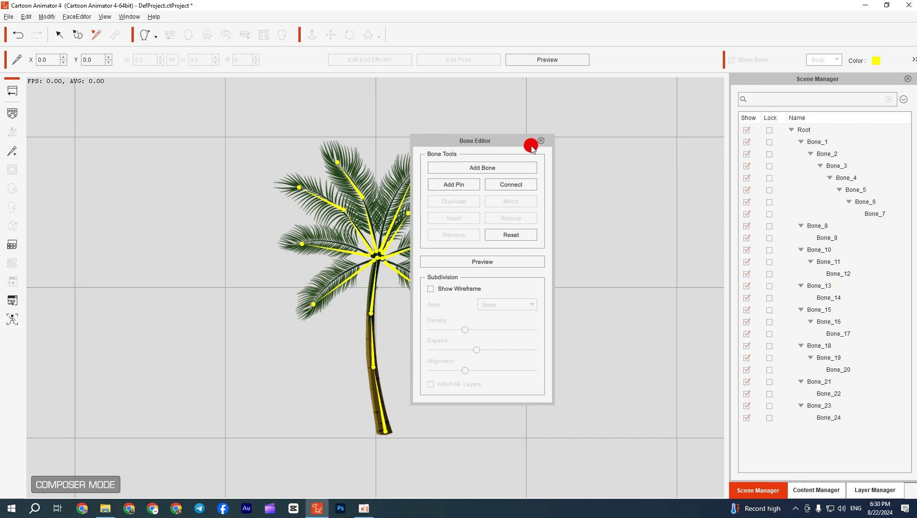
drag(489, 146, 588, 137)
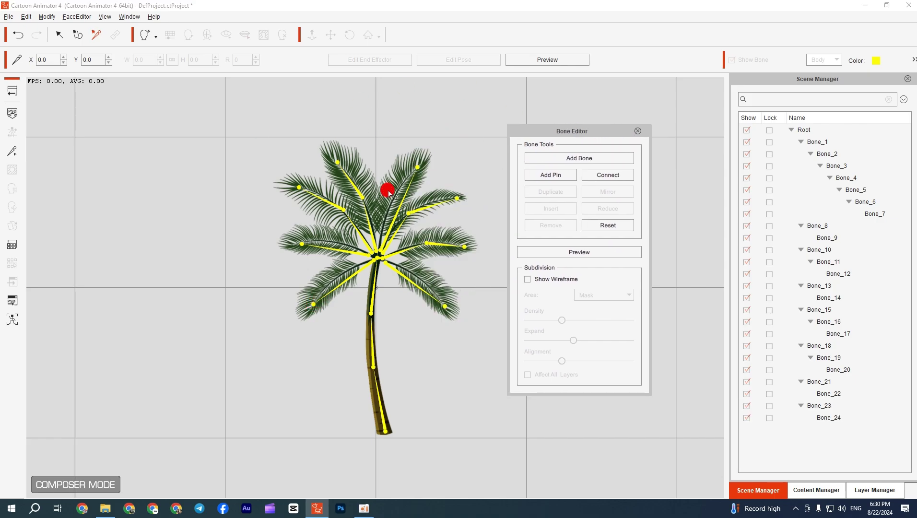
click(638, 131)
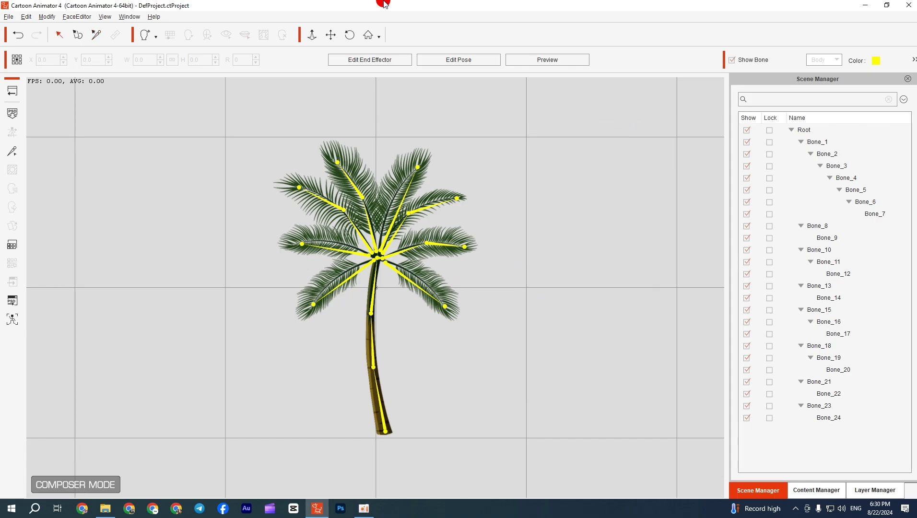
Return to Stage mode and move the palm tree up into the camera frame, to about X 3.1, Y 99.9.
click(10, 93)
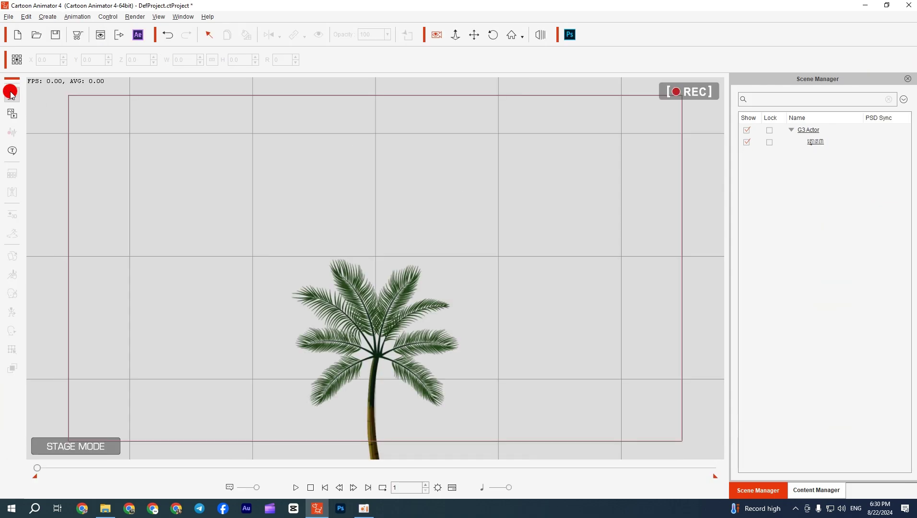
click(395, 310)
drag(395, 309, 405, 180)
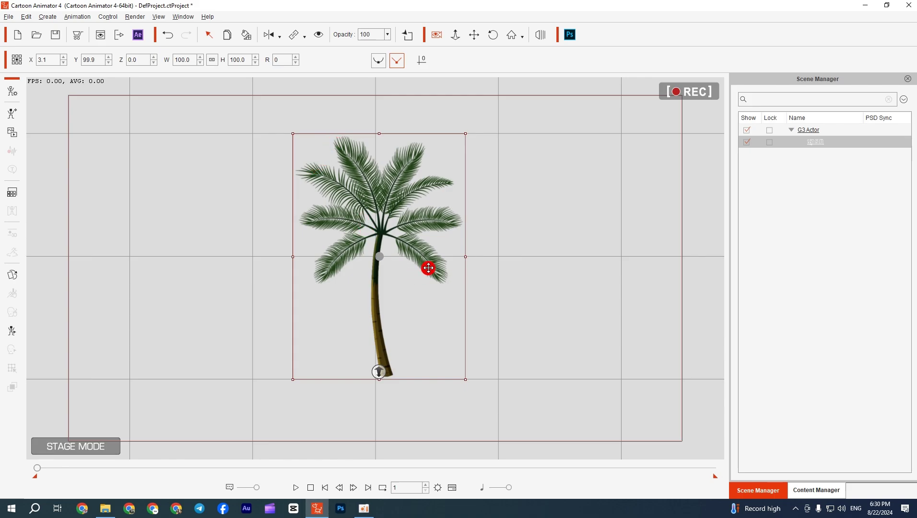
Open the timeline and show the palm's Transform and Motion tracks.
click(452, 489)
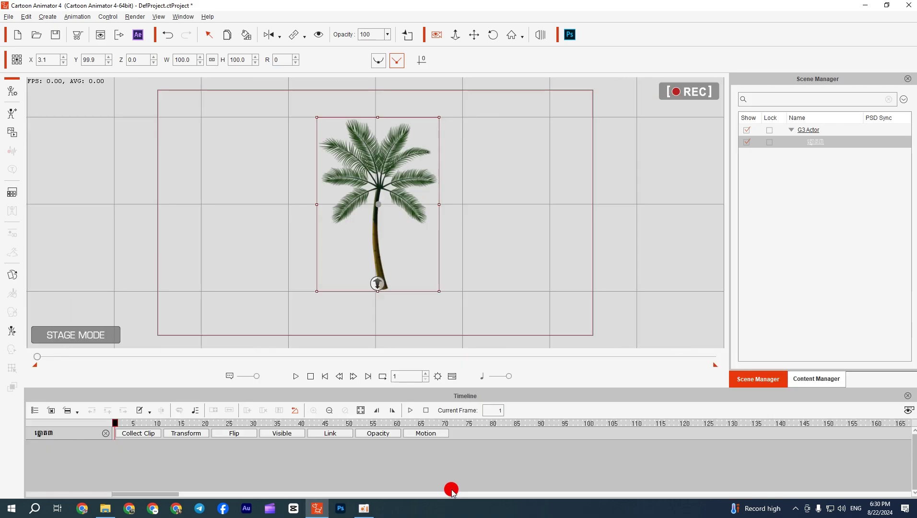
click(191, 435)
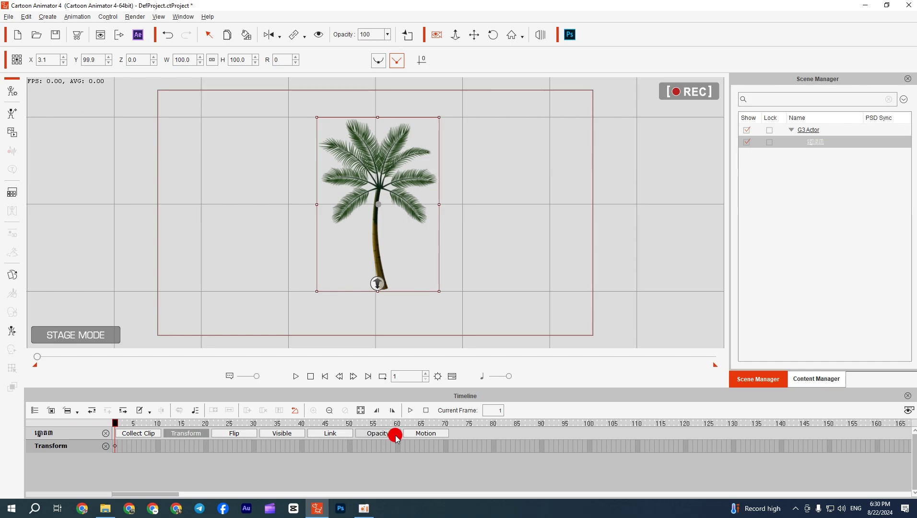
click(417, 434)
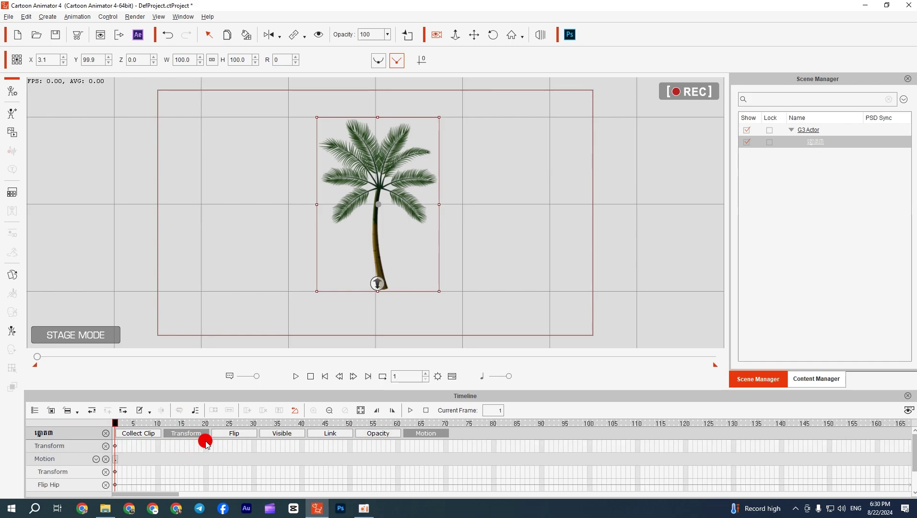
click(159, 424)
mouse_move(159, 425)
mouse_down()
mouse_move(127, 424)
mouse_move(160, 424)
mouse_up()
click(221, 433)
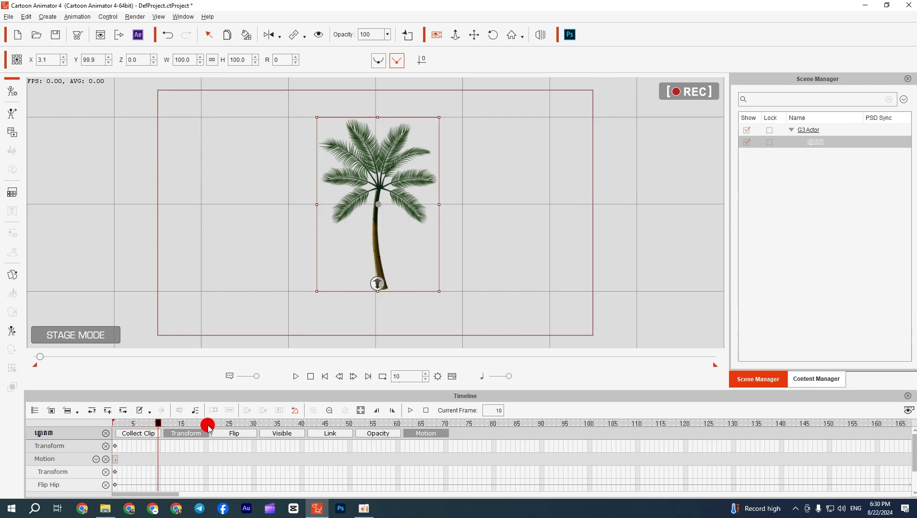
click(181, 424)
mouse_move(162, 426)
mouse_down()
mouse_move(159, 465)
mouse_move(161, 434)
mouse_up()
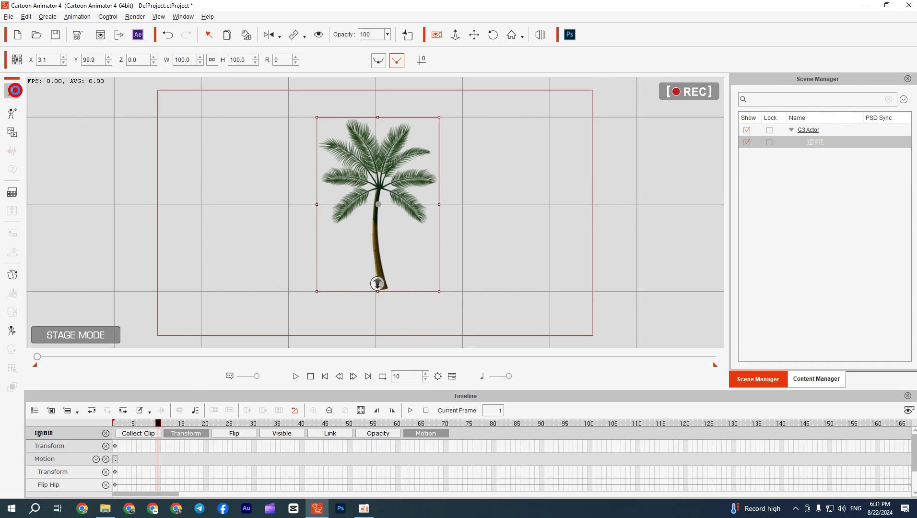
click(16, 86)
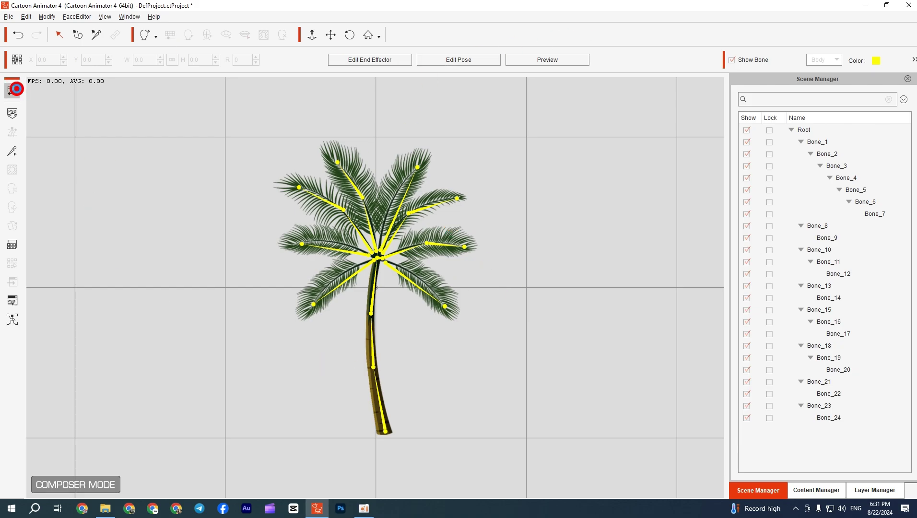
click(16, 88)
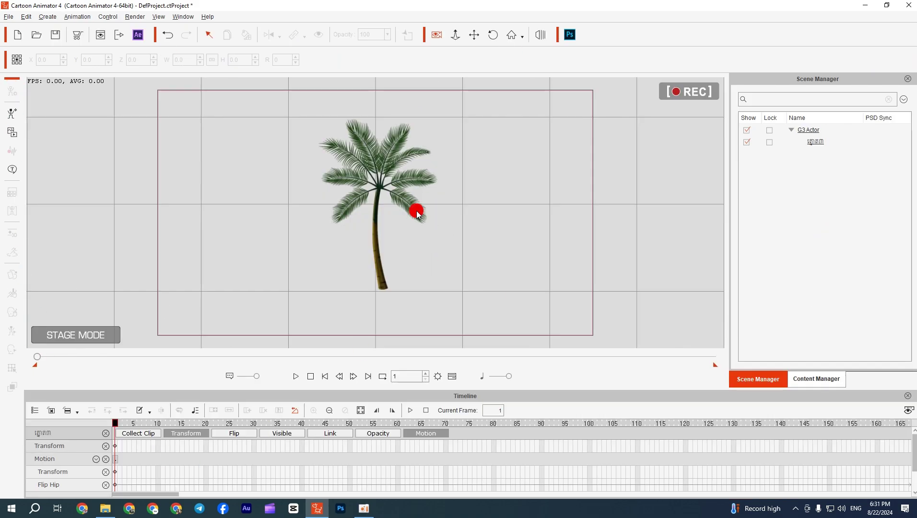
Open the 2D Motion Key Editor for the palm tree and go to frame 10.
click(389, 175)
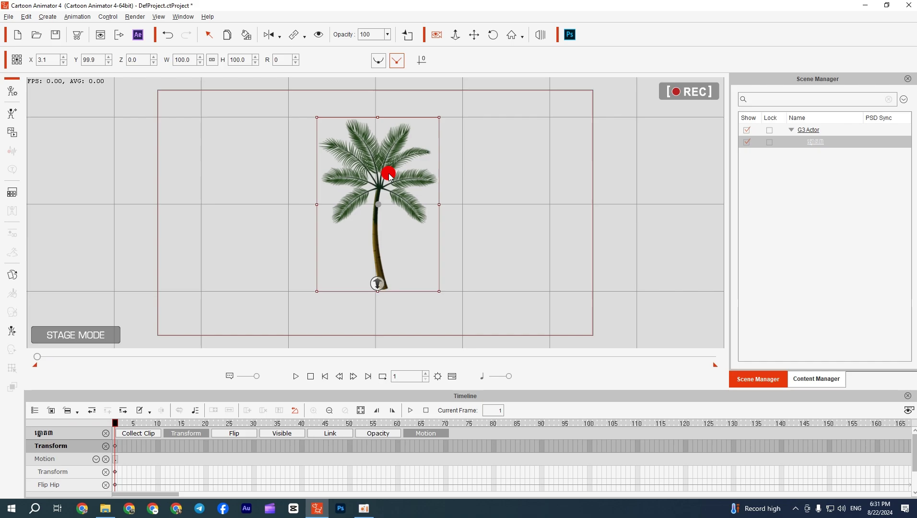
click(13, 332)
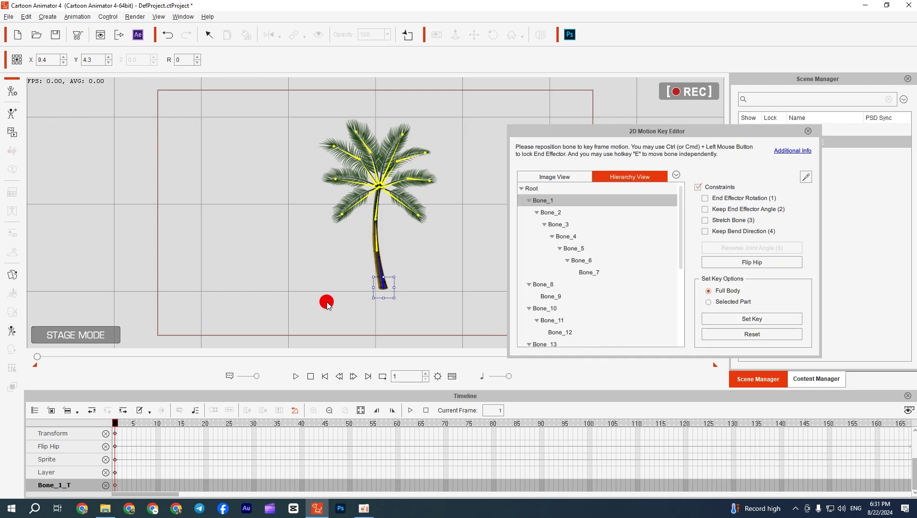
click(159, 424)
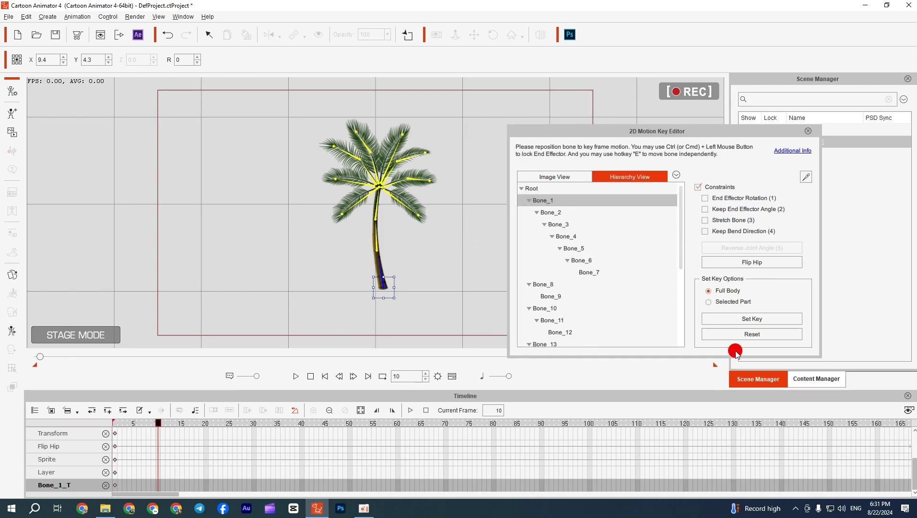
Switch the 2D Motion Key Editor to Image View and set its key option to Full Body.
click(573, 178)
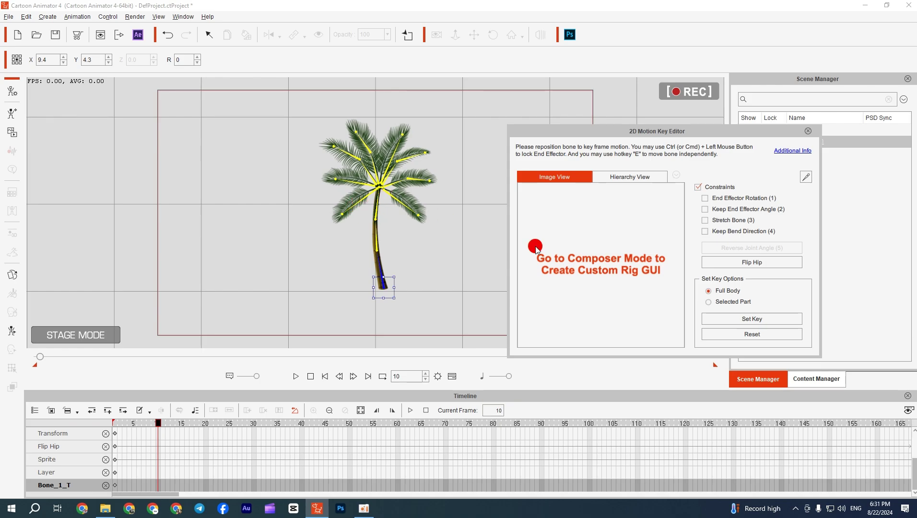
click(710, 303)
click(713, 292)
At frame 10, rotate the middle trunk bone slightly clockwise and the upper trunk bone to about 1 degree.
click(377, 249)
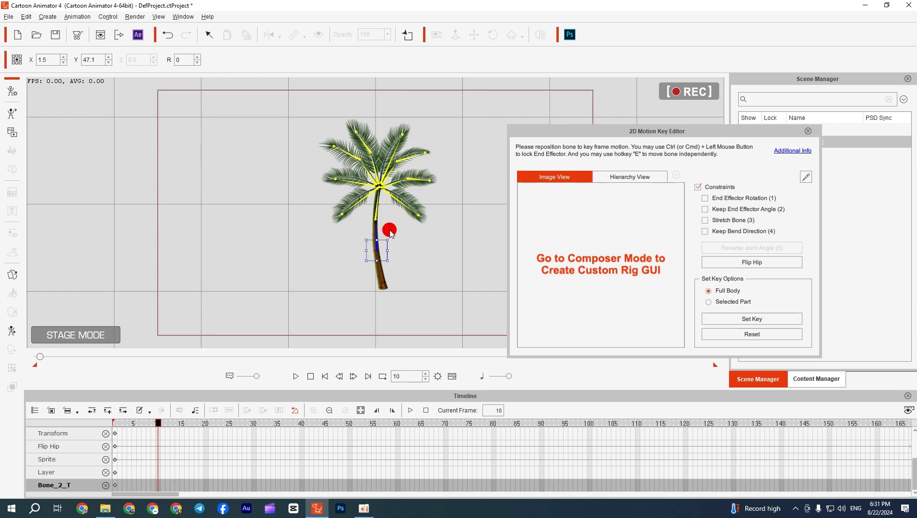
drag(387, 235, 390, 233)
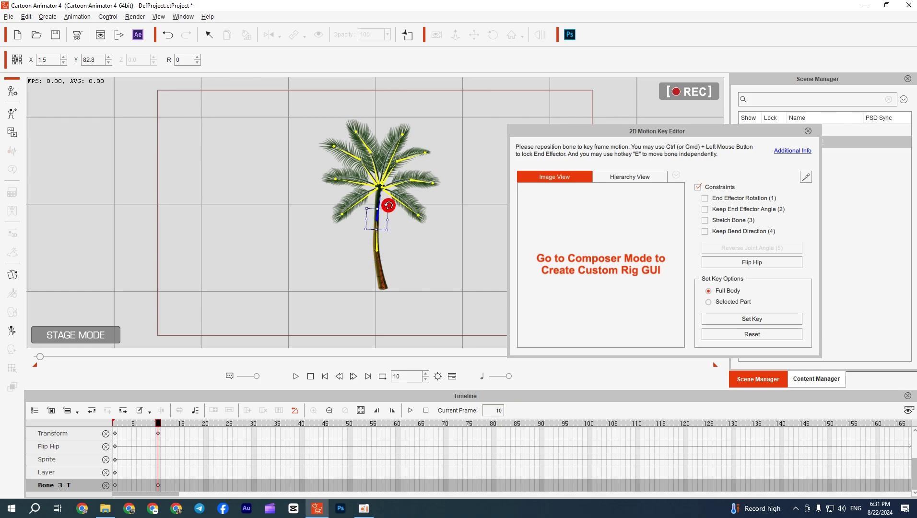
drag(388, 205, 389, 206)
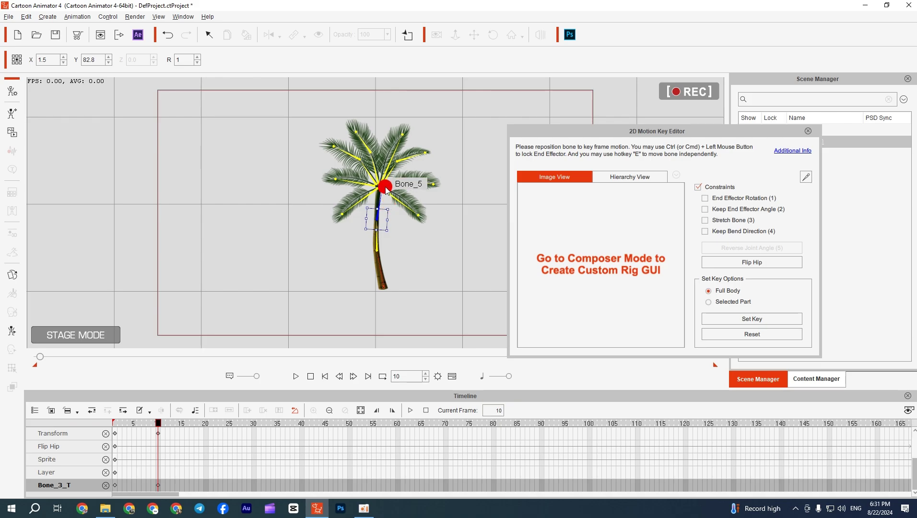
Rotate the lower-right frond's bone to about 7 degrees at frame 10.
click(387, 190)
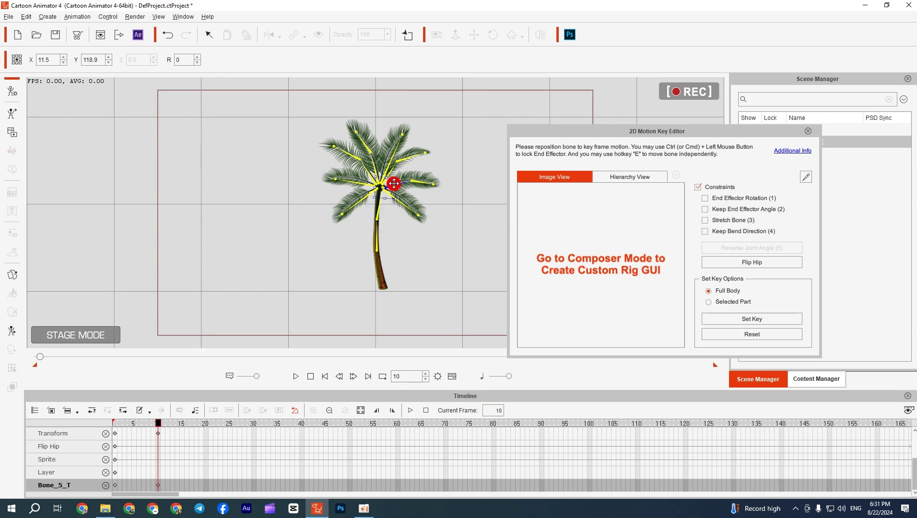
click(406, 209)
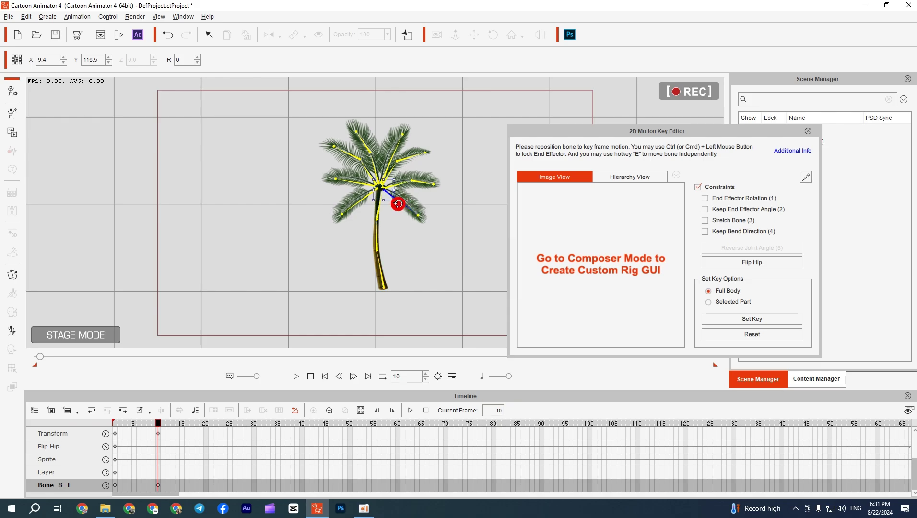
drag(399, 190, 404, 194)
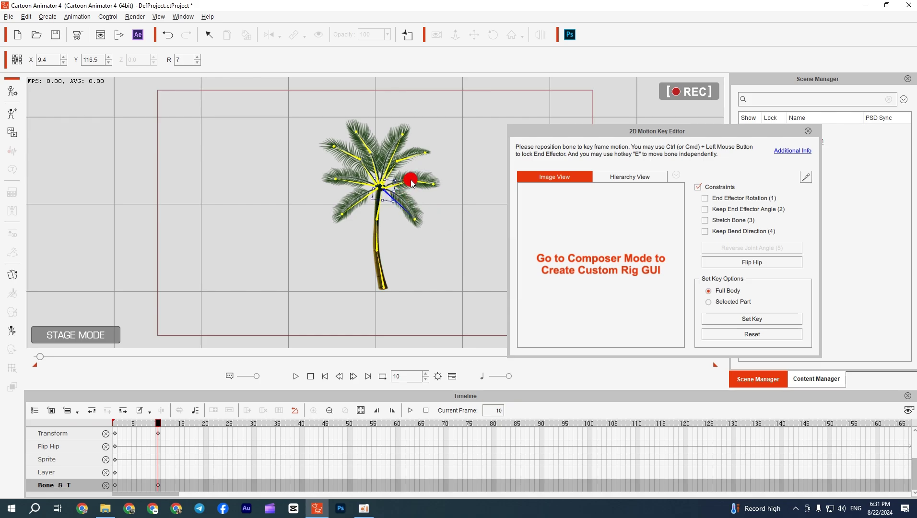
Rotate the outer bone of the middle-right frond to about 9 degrees and that of the upper-right frond to about 5.
click(411, 180)
drag(426, 172, 427, 173)
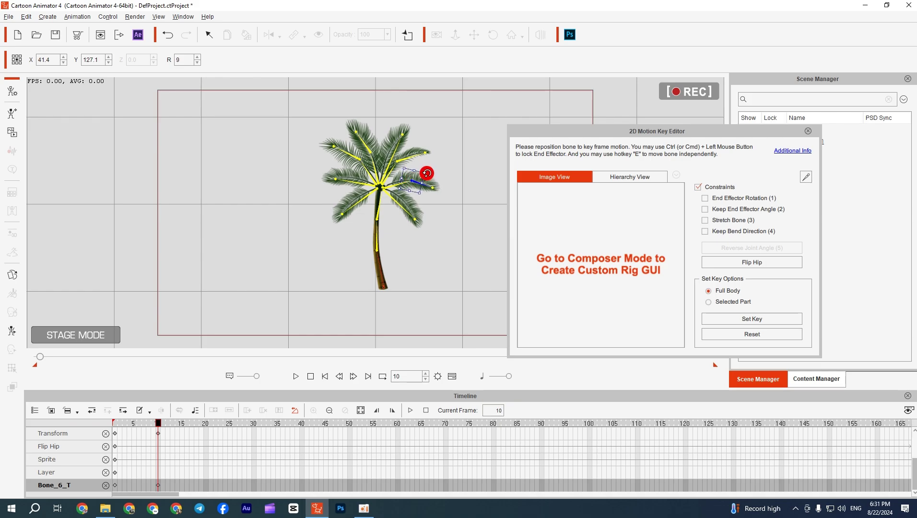
click(405, 151)
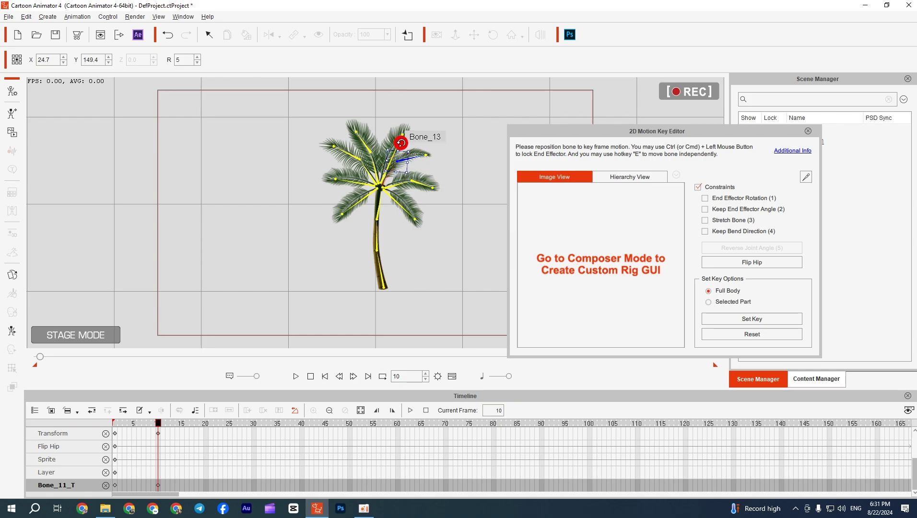
Adjust the topmost right frond's bone and rotate the topmost left frond's outer bone to about 352 degrees.
click(401, 142)
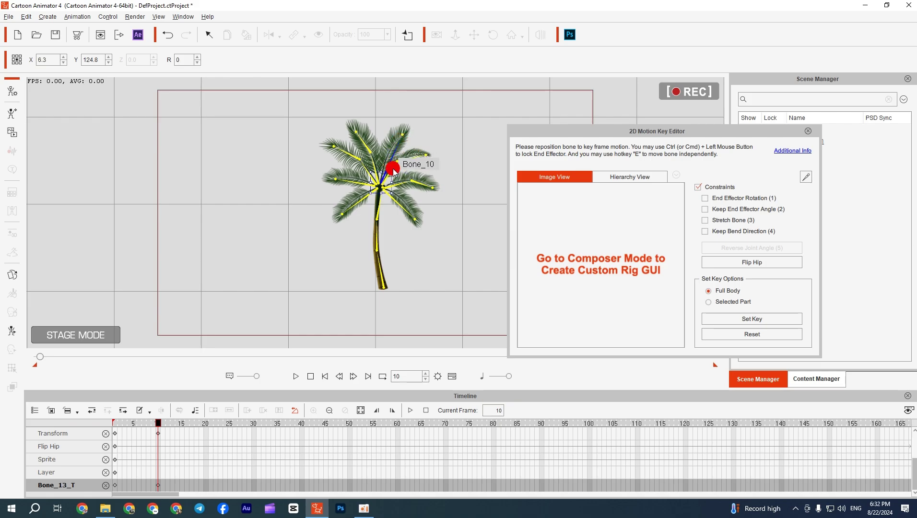
drag(393, 170, 361, 151)
click(371, 151)
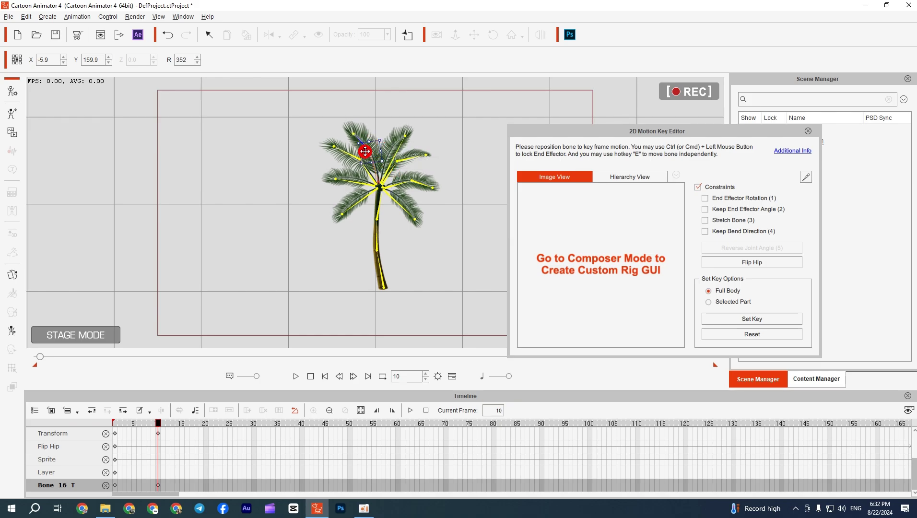
Rotate the remaining left-side frond bones at frame 10, with the lower-left frond's bone at about 350 degrees.
click(357, 161)
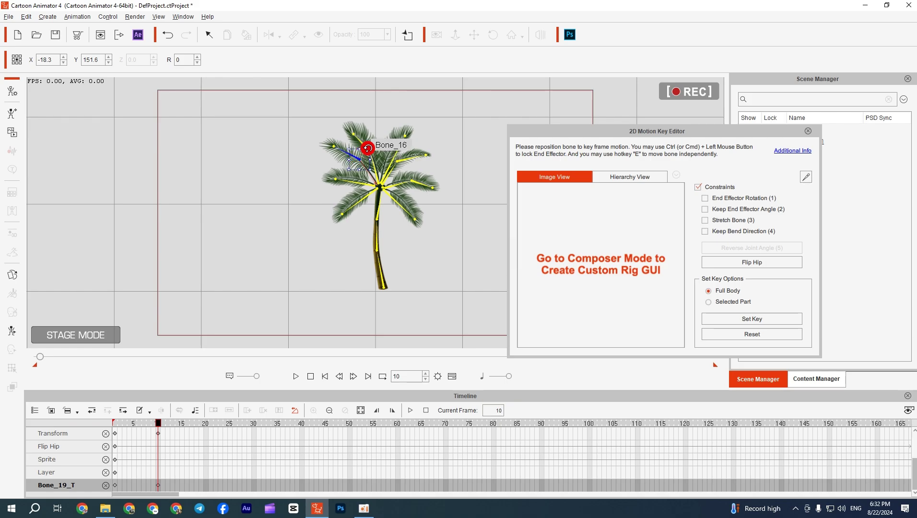
drag(368, 148, 387, 175)
click(383, 183)
click(360, 206)
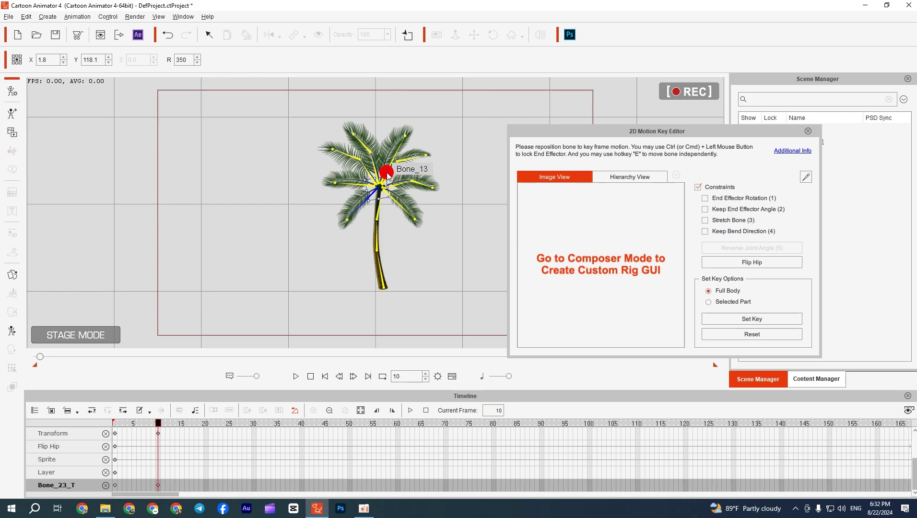
At frame 20, rotate the lower-left frond's bone to about 8 degrees, the middle-left's to about 1 and the upper-left's outer bone to about 3.
click(205, 423)
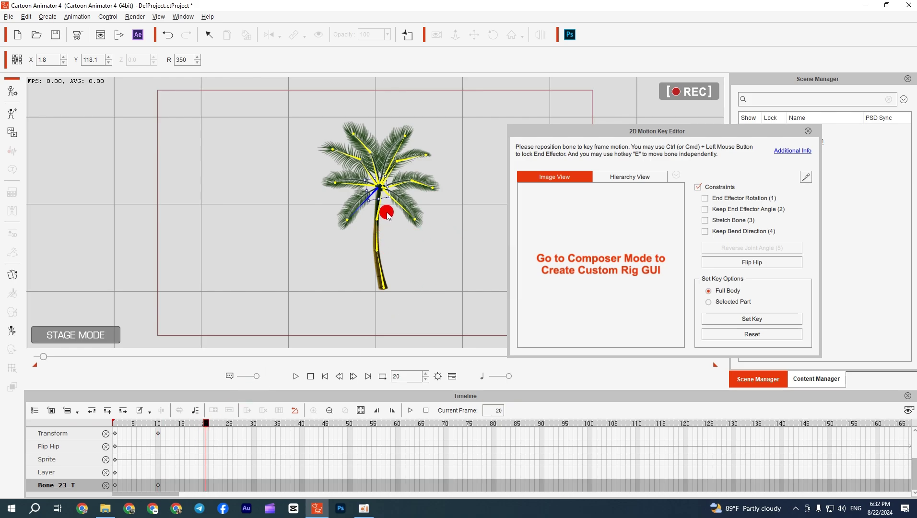
drag(387, 177, 394, 177)
click(364, 184)
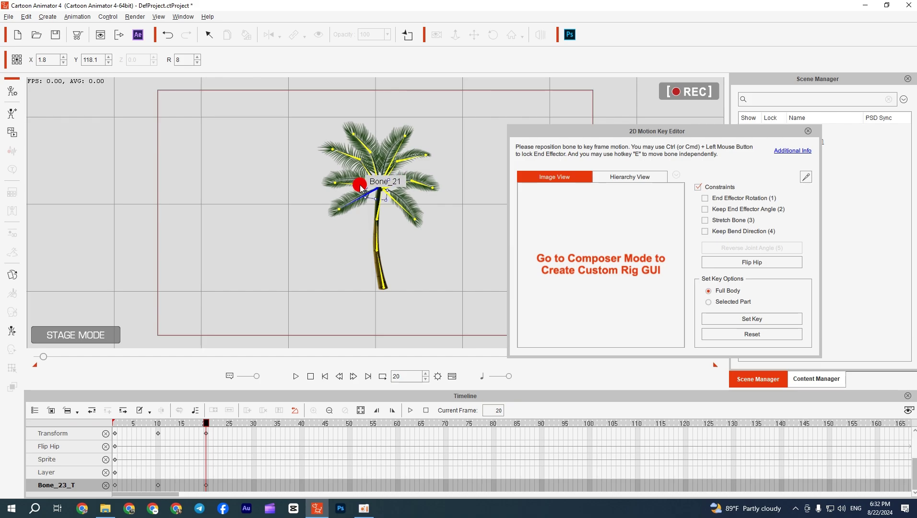
drag(382, 174, 384, 174)
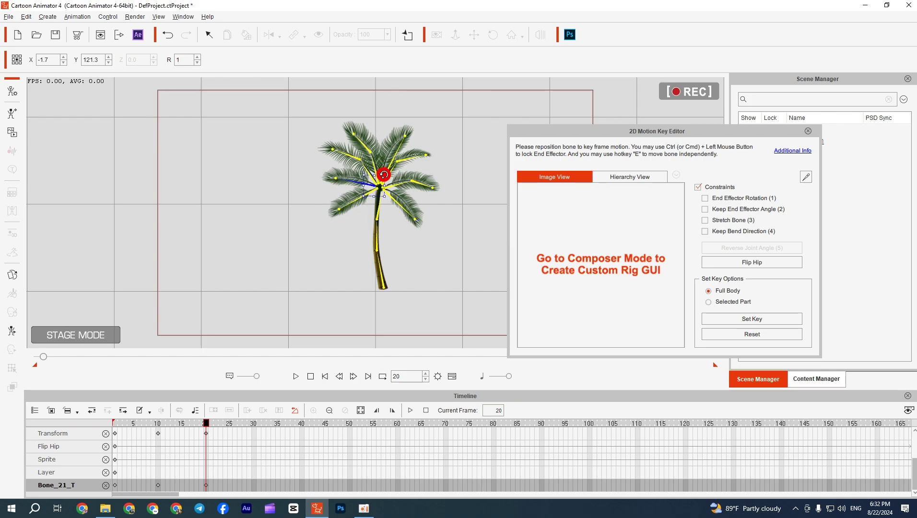
click(368, 152)
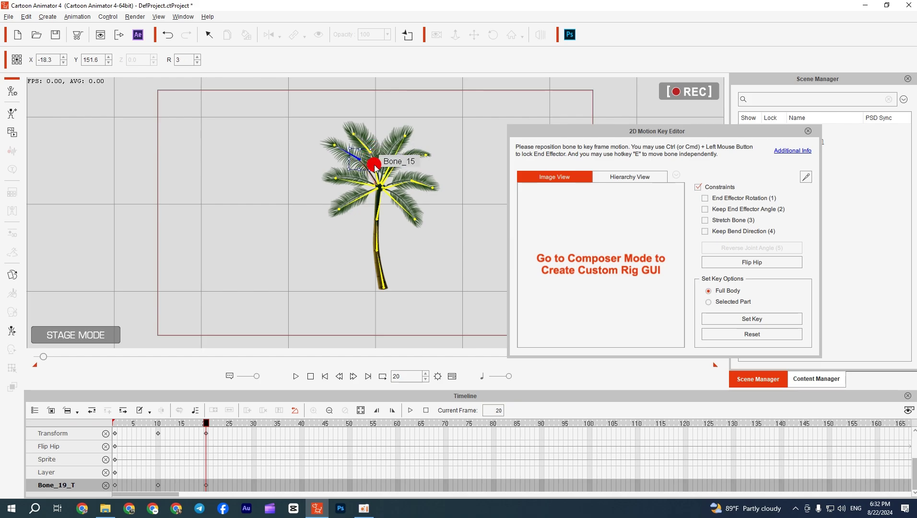
Rotate the topmost left frond's inner bone to about 4 degrees and the topmost right frond's bone to about 357.
click(379, 177)
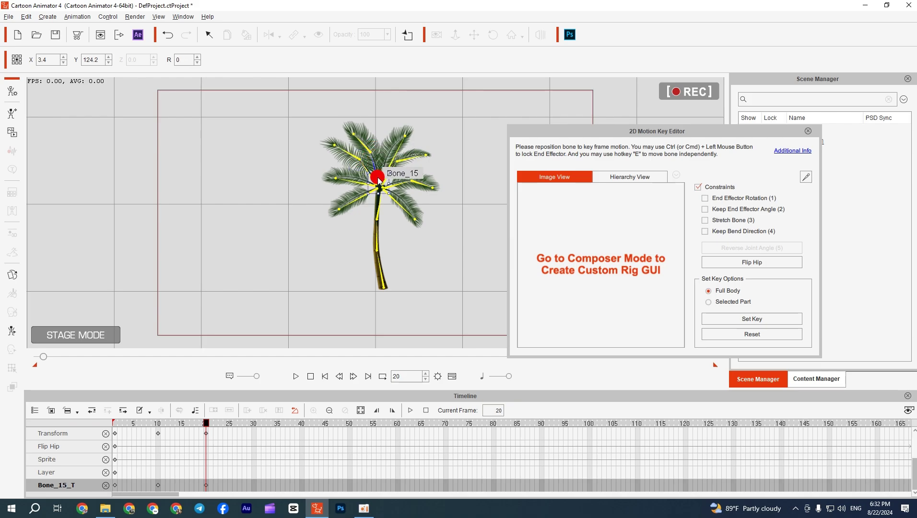
drag(390, 172, 389, 170)
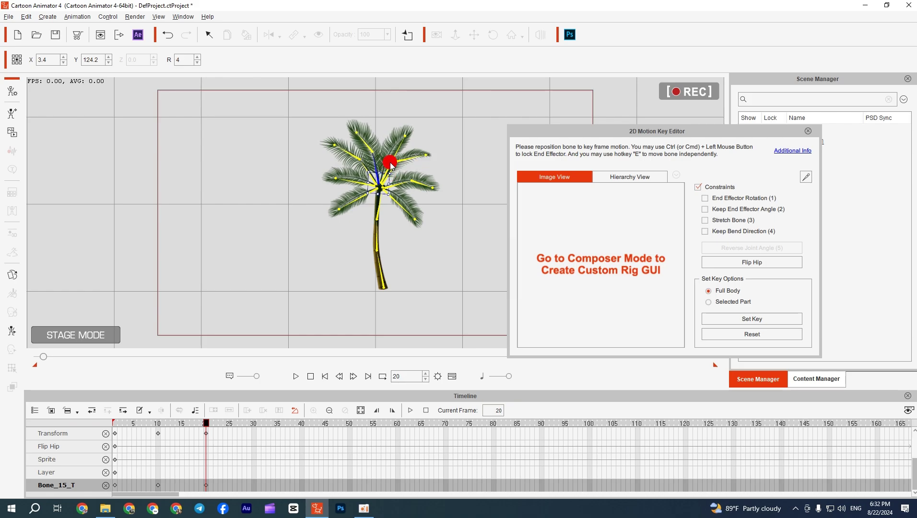
click(392, 168)
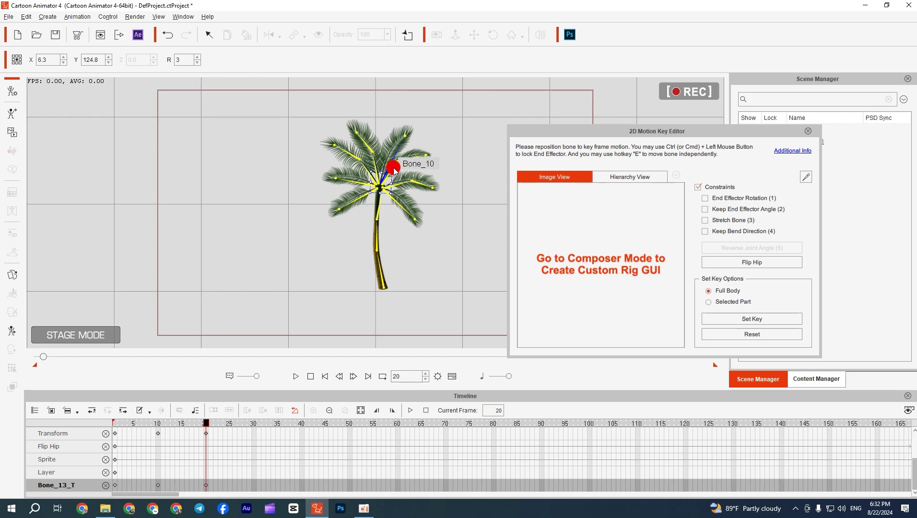
drag(393, 169, 391, 167)
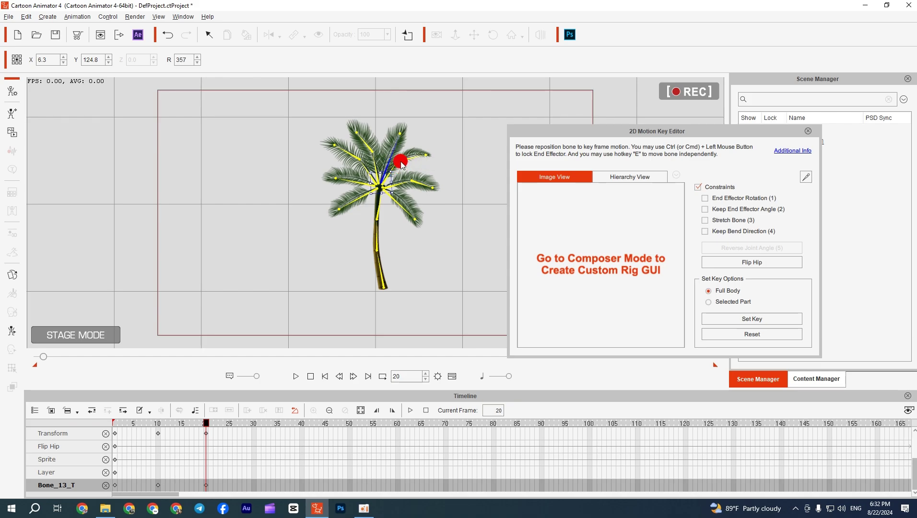
Rotate the upper-right frond's bone, the middle-right frond's outer bone to about 3 degrees, and the lower-right frond's bone to 0.
click(403, 158)
drag(410, 149, 403, 207)
click(419, 183)
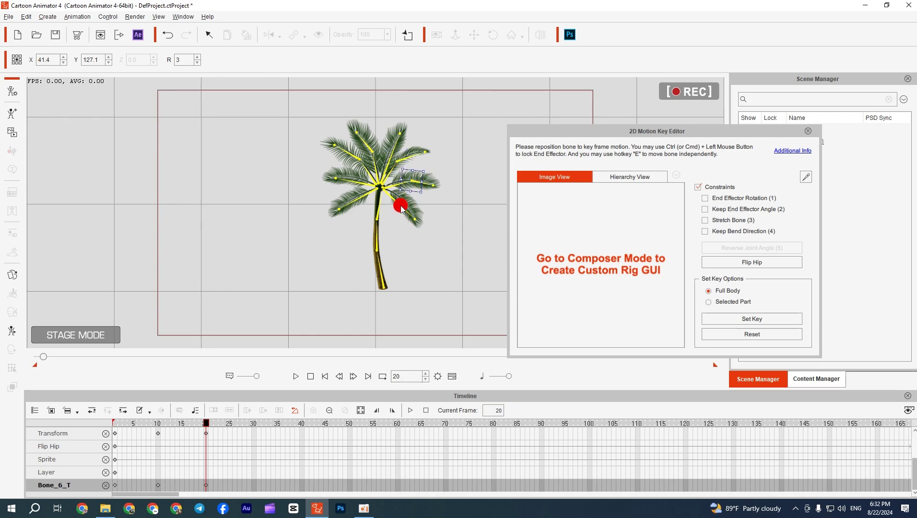
click(401, 204)
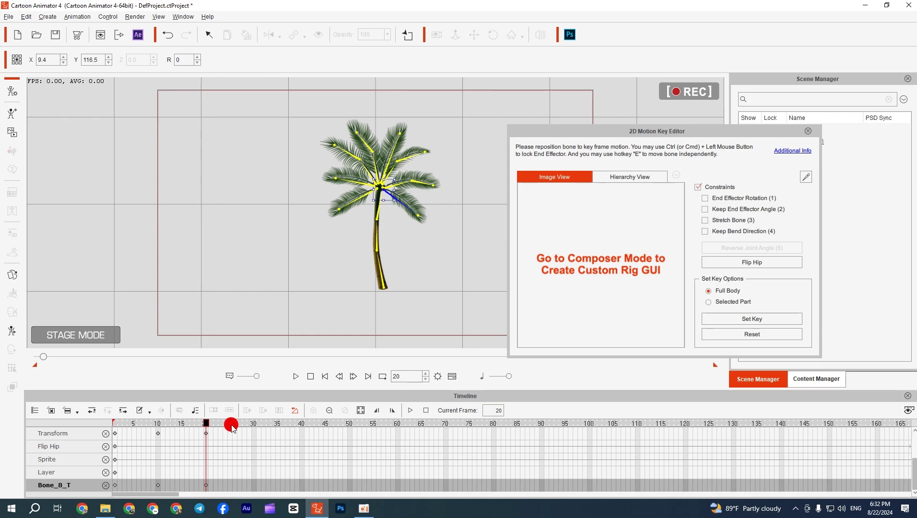
Set a full-body key at frame 30 and close the 2D Motion Key Editor.
click(254, 423)
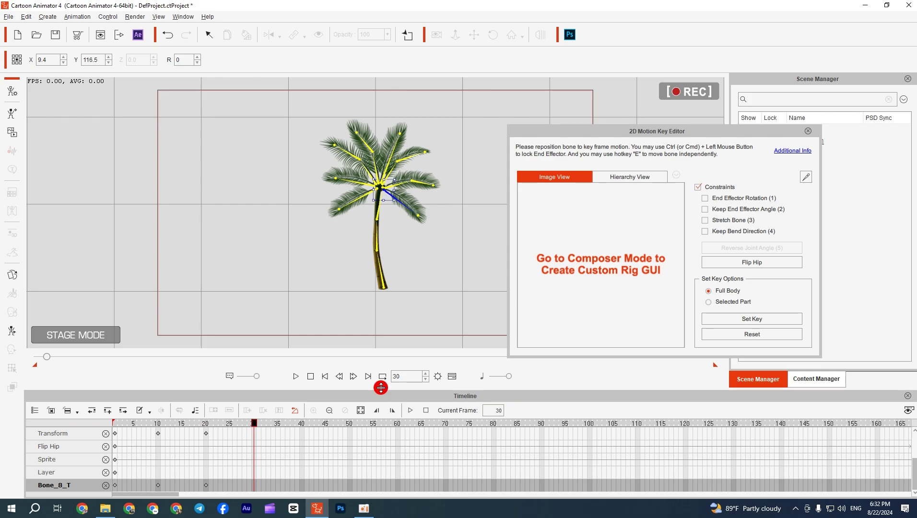
click(752, 319)
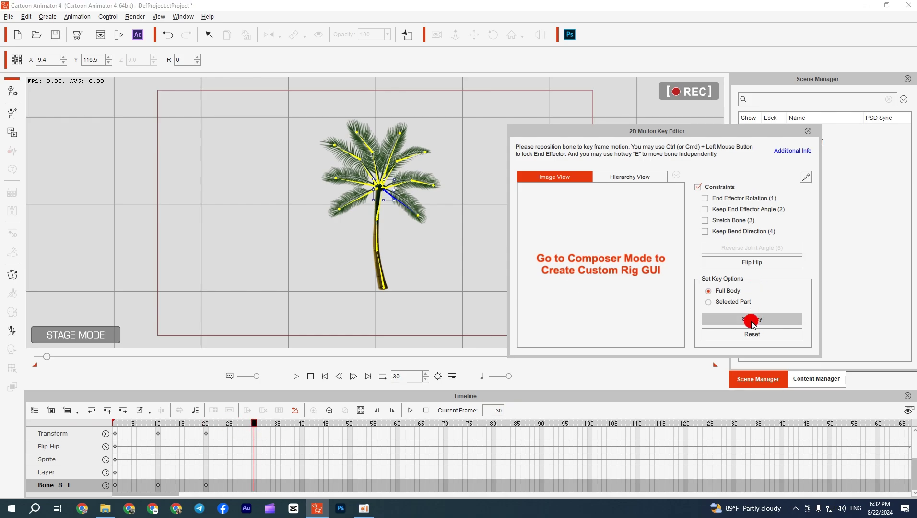
click(807, 130)
Select the motion keyframes at frames 10 and 20 and enlarge the timeline panel to show all tracks.
scroll(220, 436, up, 2)
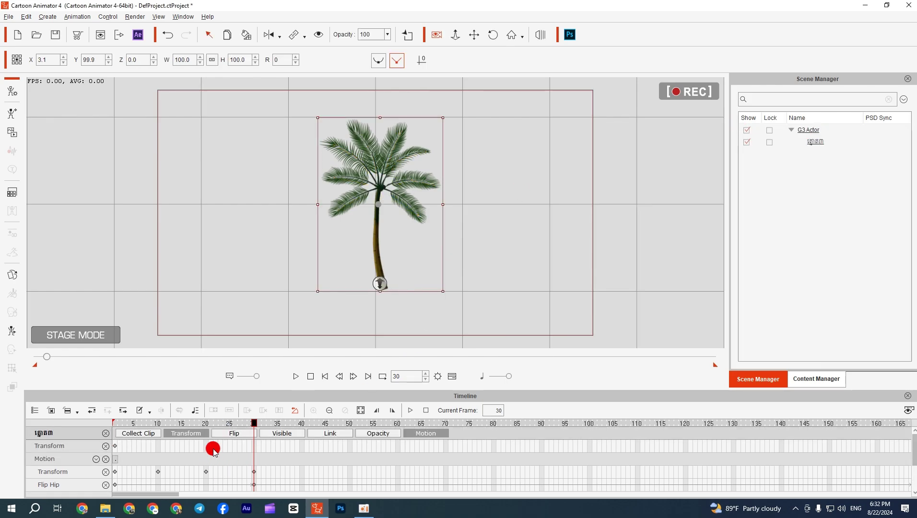
scroll(213, 449, down, 2)
click(158, 423)
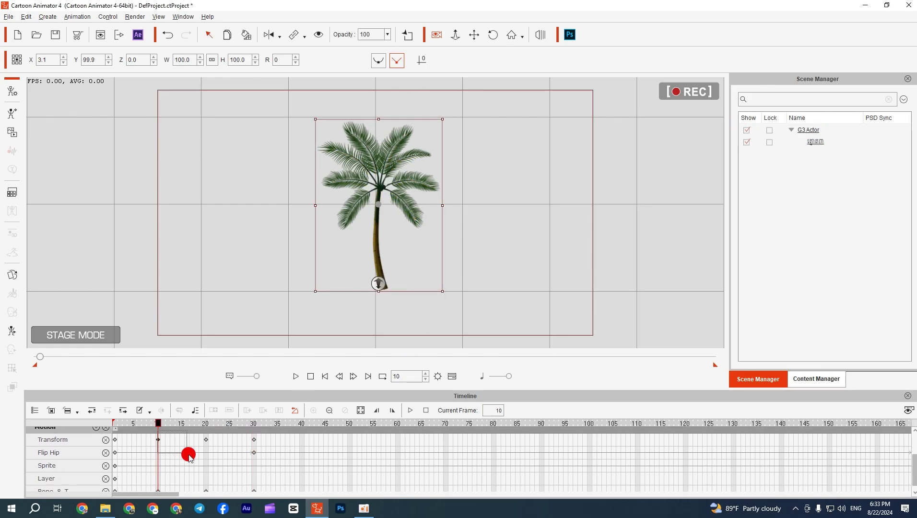
click(219, 480)
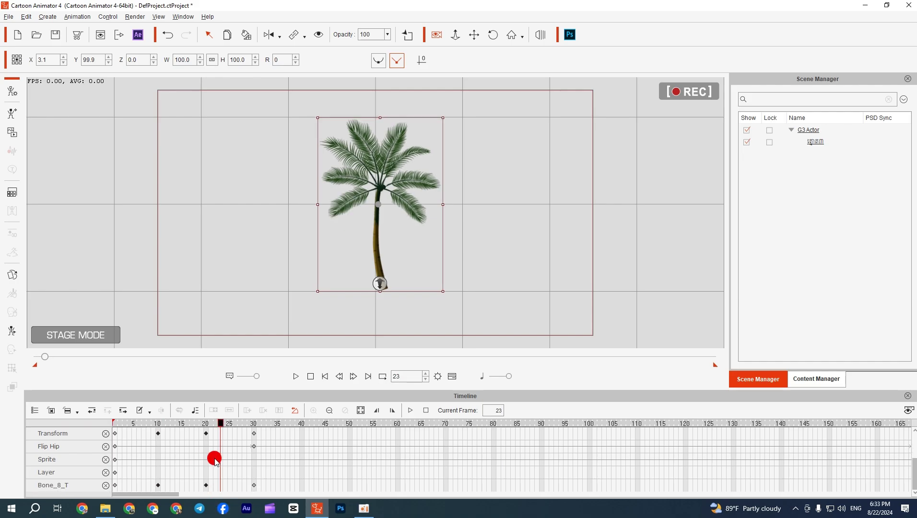
scroll(224, 432, up, 1)
drag(231, 390, 237, 312)
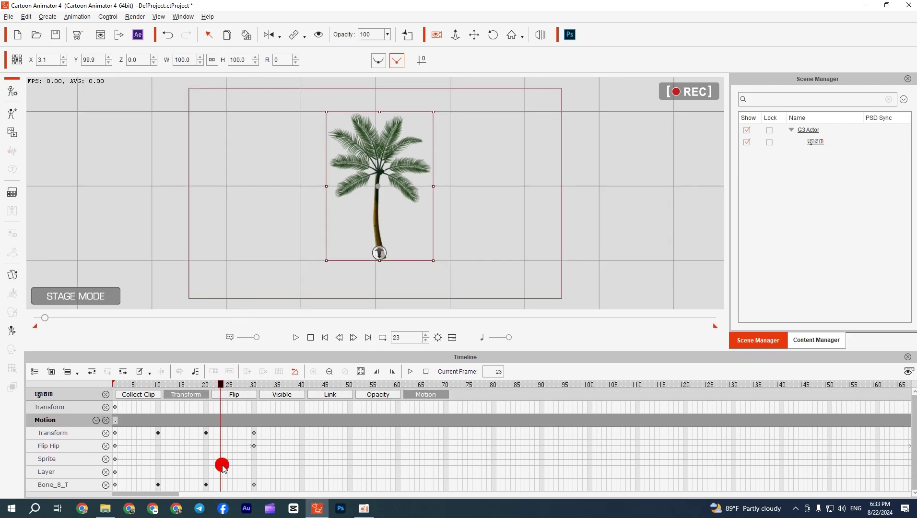
Try to copy the selected keyframes to frame 40, on the actor's Transform track and on the Flip Hip track.
right_click(206, 433)
click(227, 347)
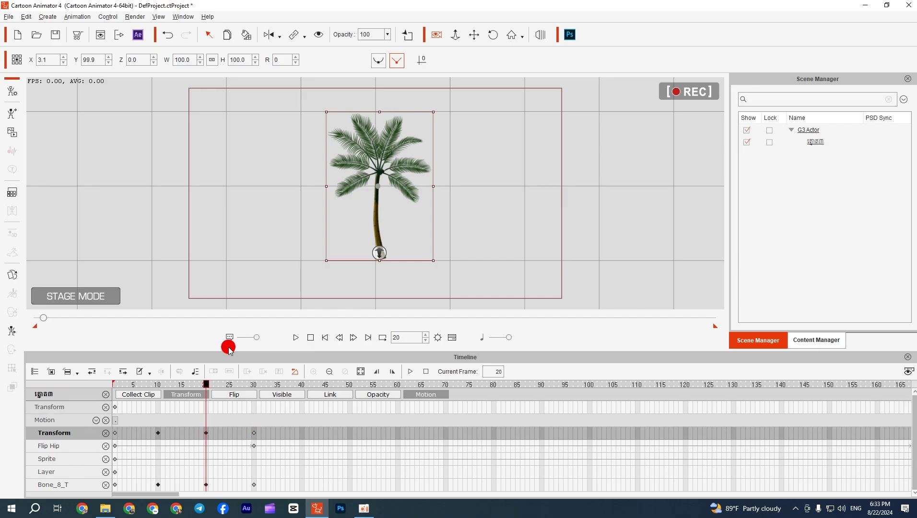
click(300, 433)
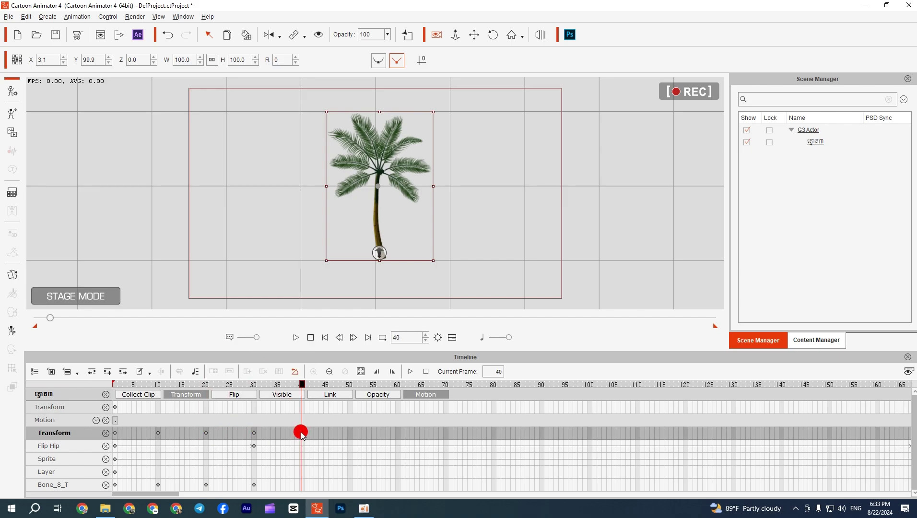
right_click(301, 407)
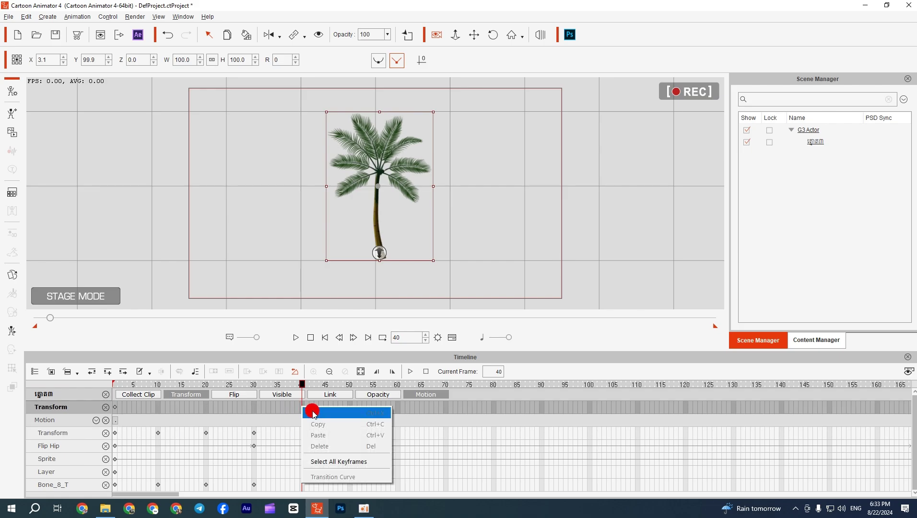
click(229, 446)
right_click(301, 447)
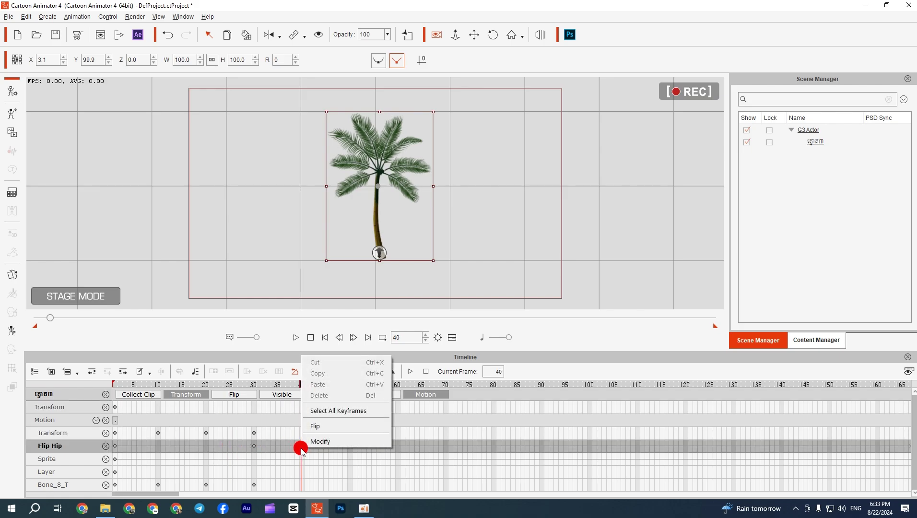
Reselect the keyframes at frames 10 and 20 and try to copy them to frame 40 of the actor's Transform track.
click(207, 431)
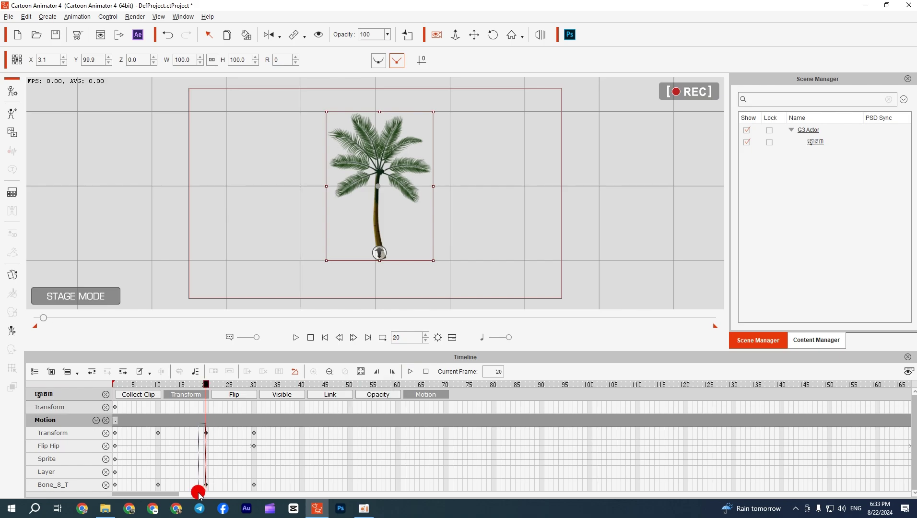
click(158, 484)
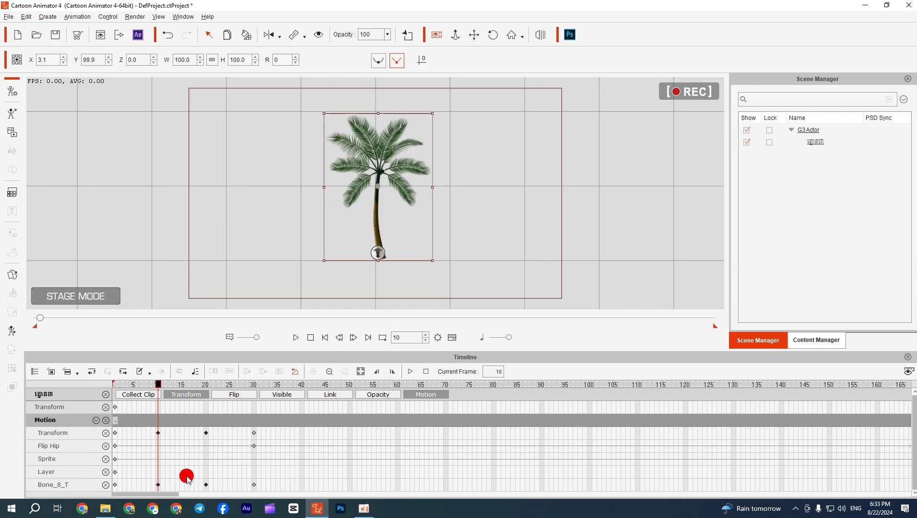
right_click(206, 432)
click(230, 352)
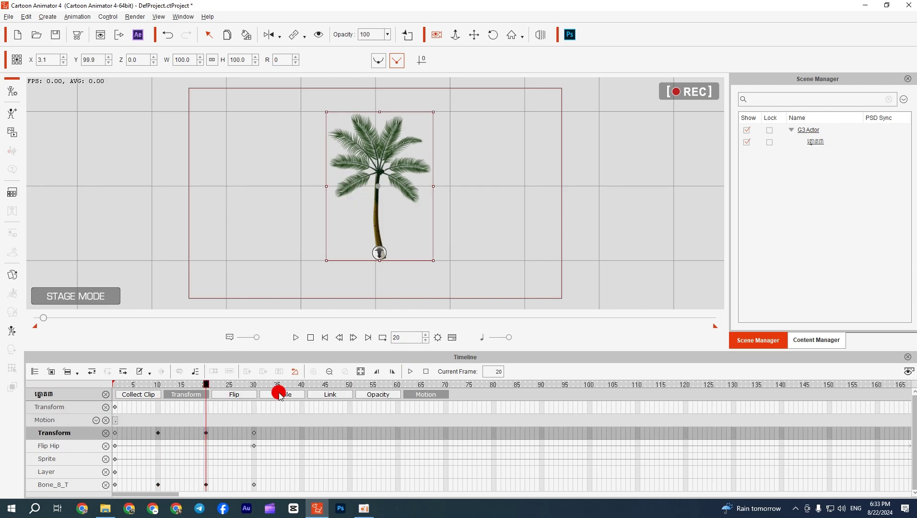
click(303, 408)
right_click(306, 408)
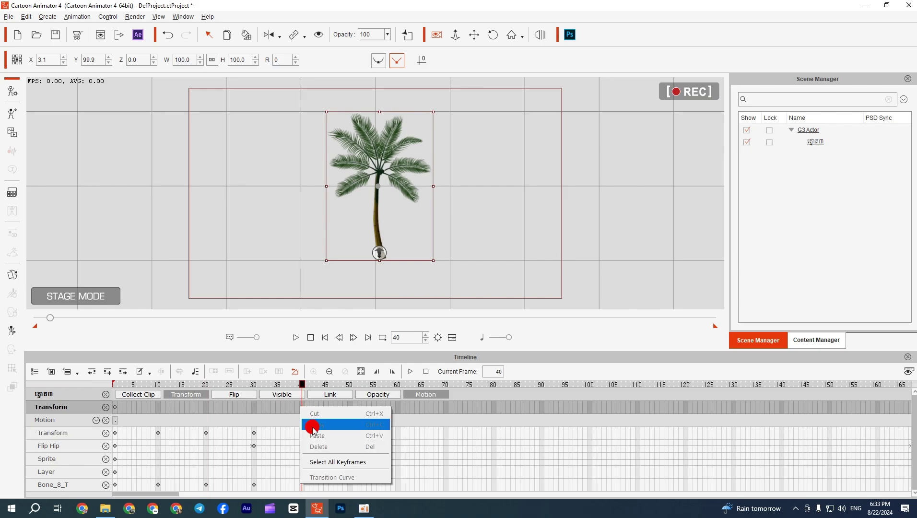
click(229, 421)
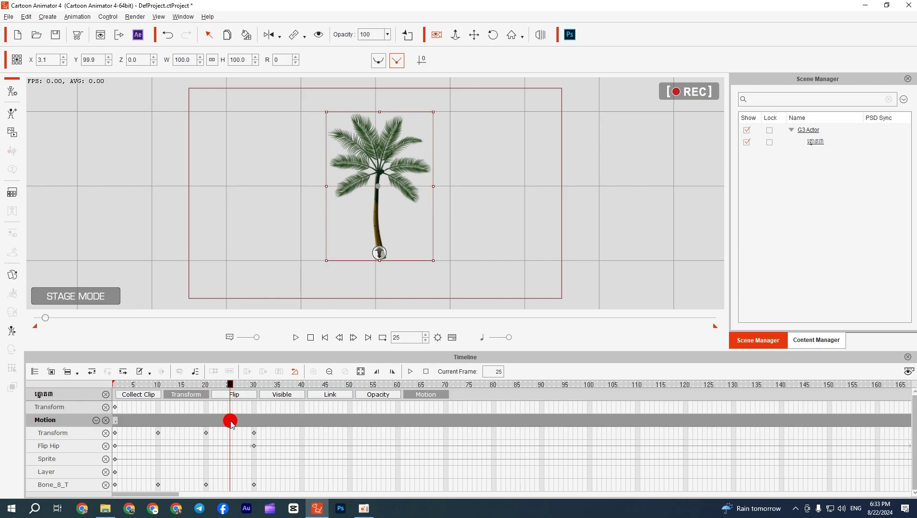
Copy the keyframes at frames 10 and 20 to frame 40 of the Motion's Transform track, repeating them every 10 frames up to frame 110.
drag(157, 422, 211, 516)
right_click(207, 432)
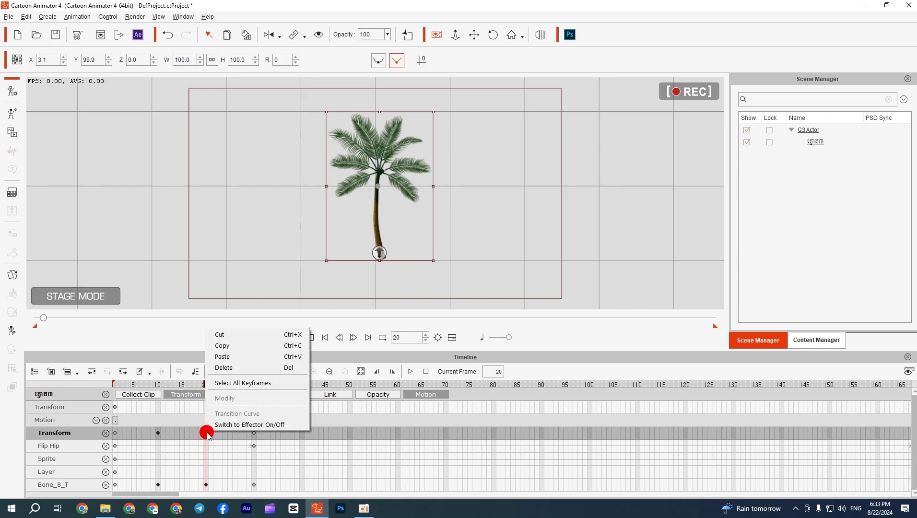
click(223, 346)
click(301, 431)
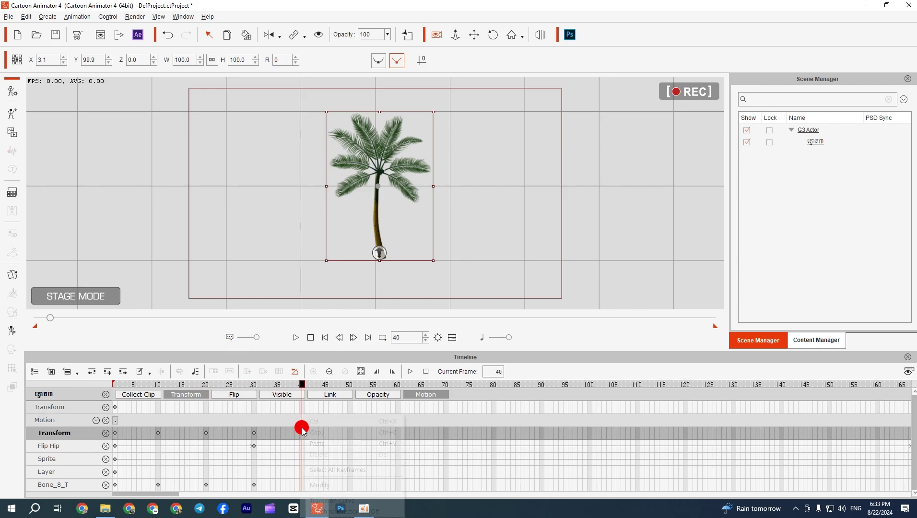
right_click(301, 431)
click(309, 440)
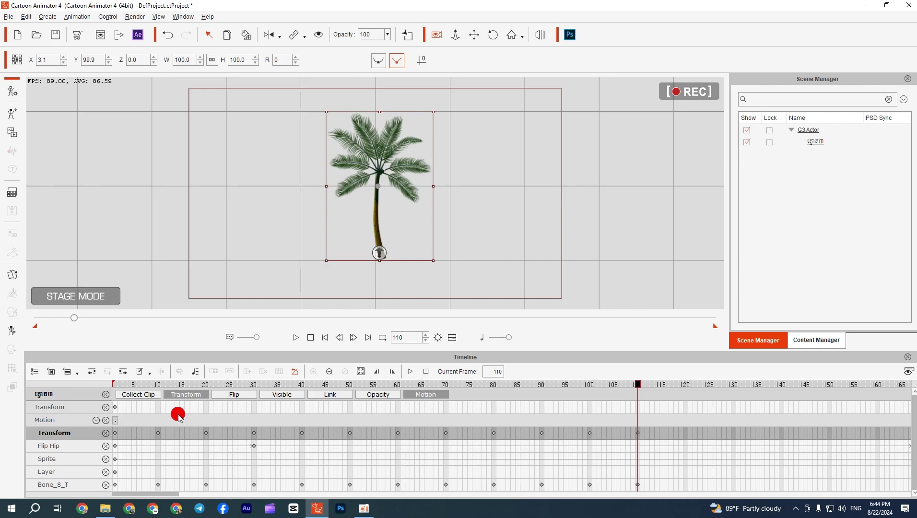
Play the swaying animation from the first frame and stop it past the last keyframe.
click(324, 338)
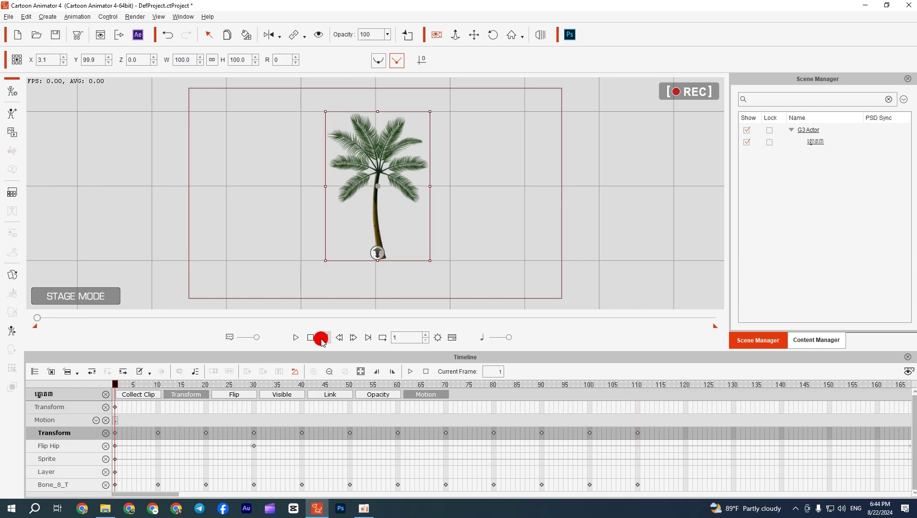
key(space)
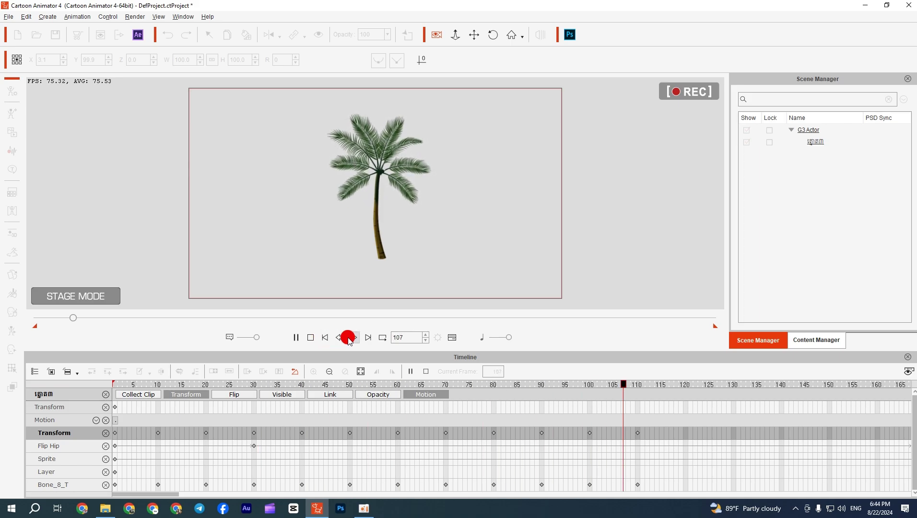
key(space)
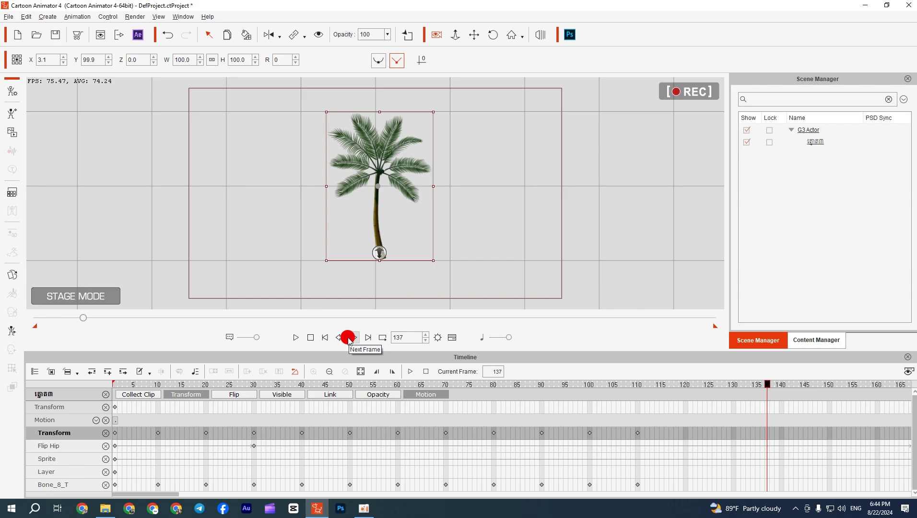
Show the Collect Clip track and mark the clip range from frame 10 to frame 110.
click(149, 397)
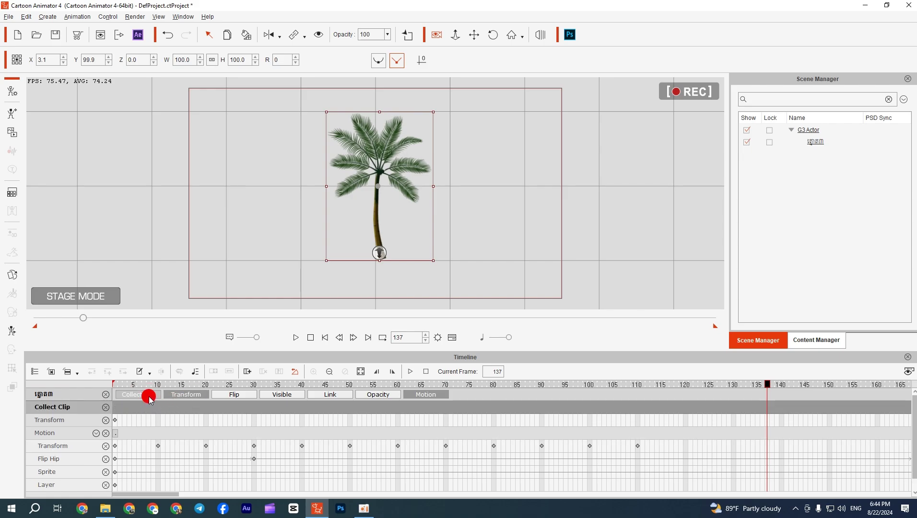
click(150, 396)
click(148, 394)
drag(157, 406, 635, 447)
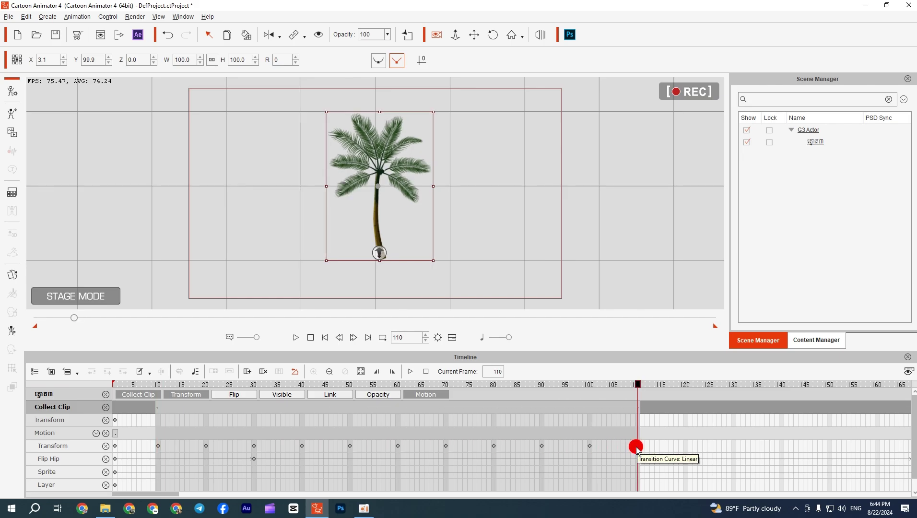
Export the collected clip as a Cartoon Animator G3 Motion file named "ដើមឈើ Mot".
right_click(488, 409)
click(506, 427)
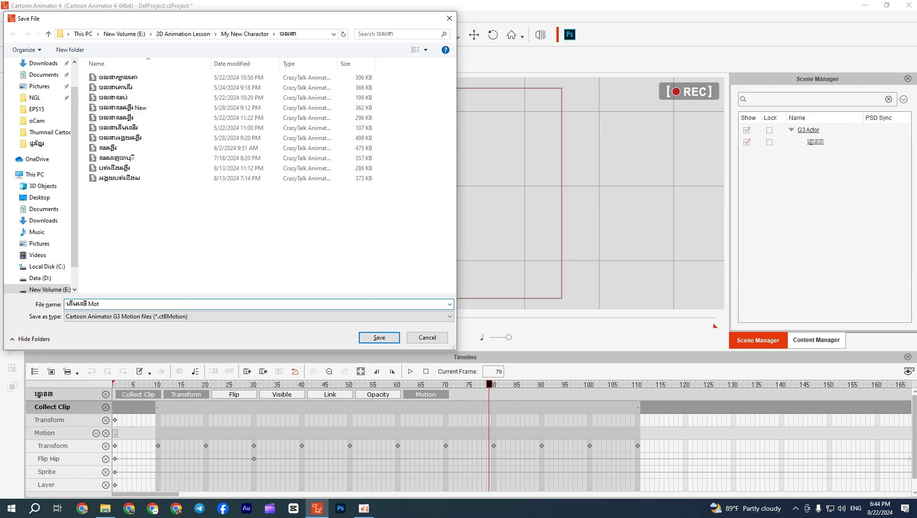
click(392, 339)
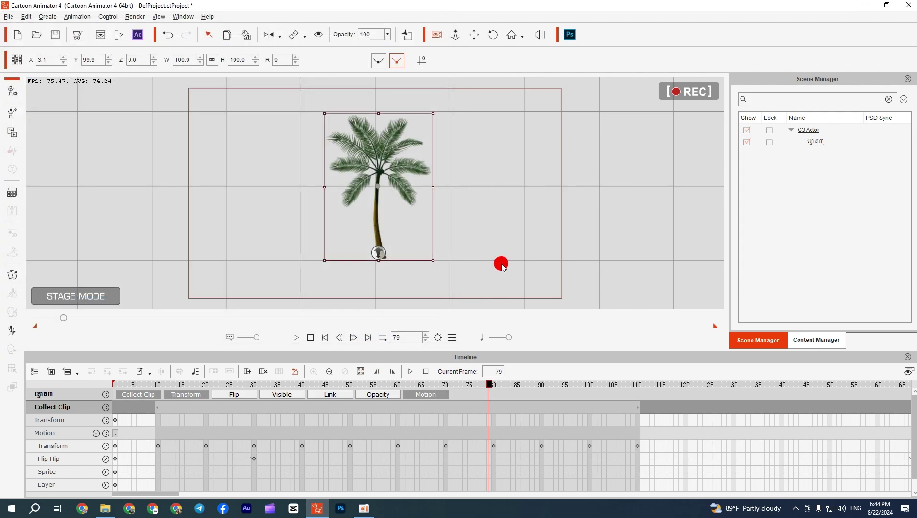
Select the palm tree actor on the stage and open it in Composer mode.
click(811, 341)
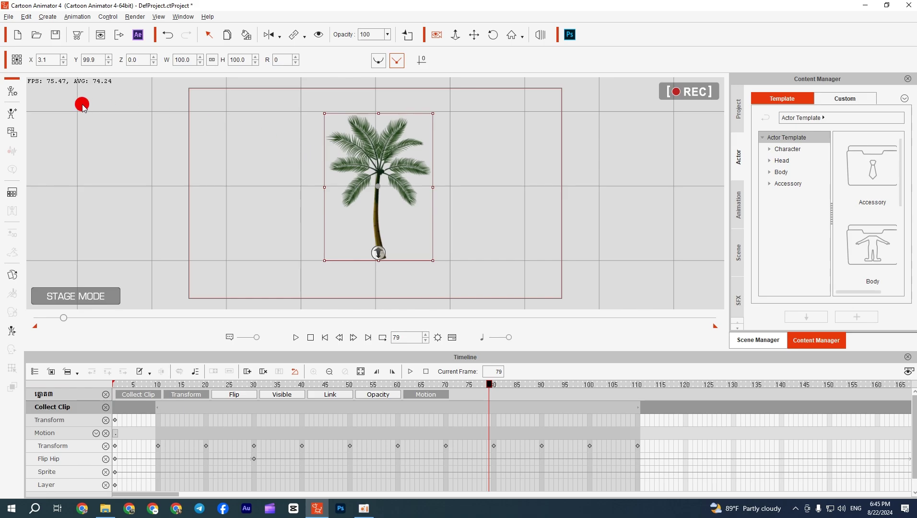
click(134, 138)
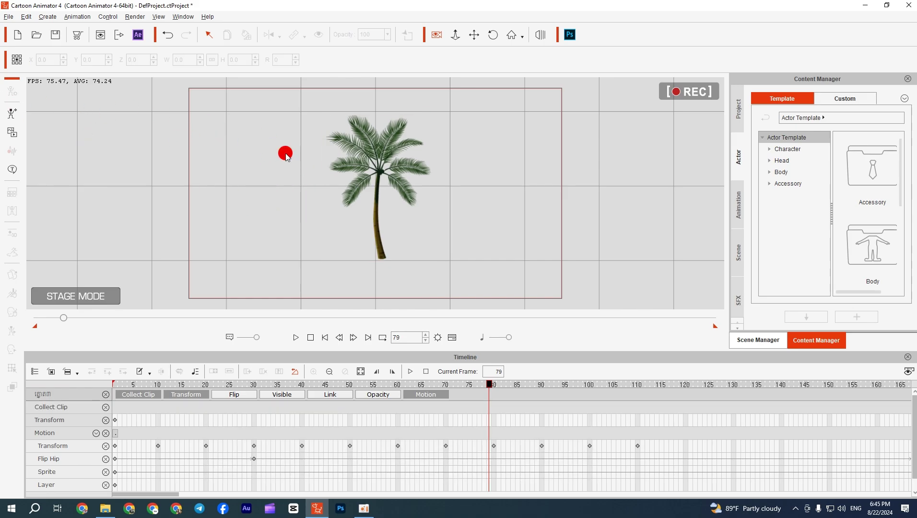
click(355, 150)
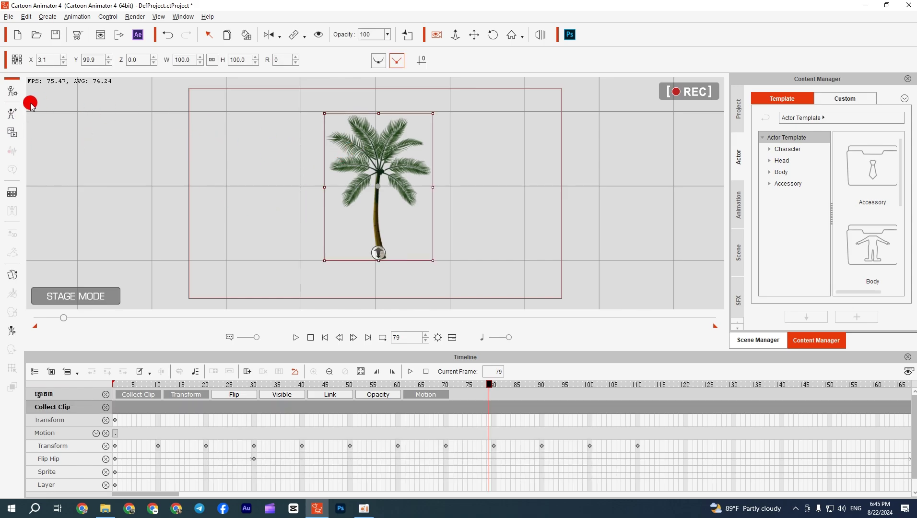
click(8, 18)
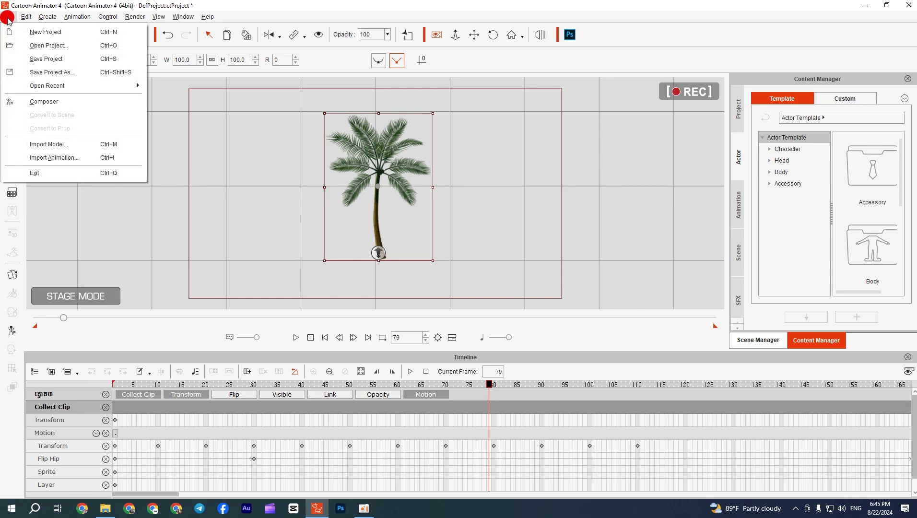
click(31, 101)
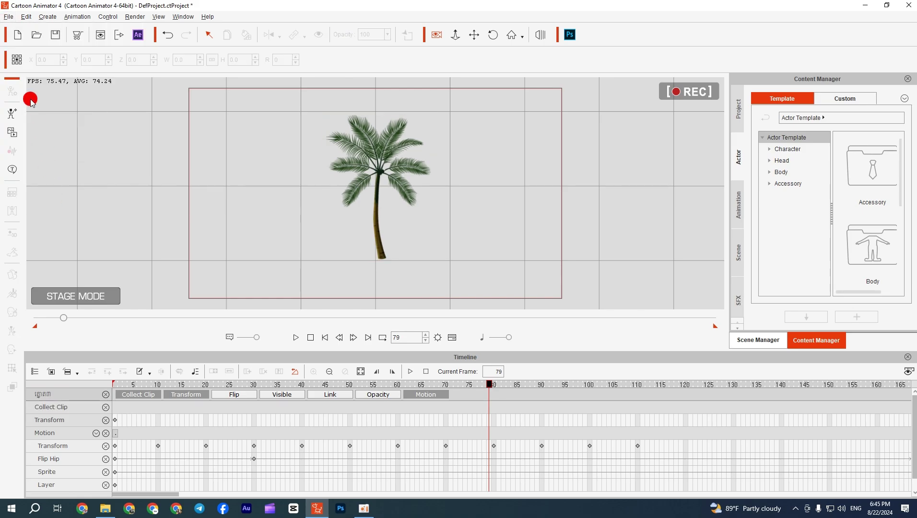
click(367, 131)
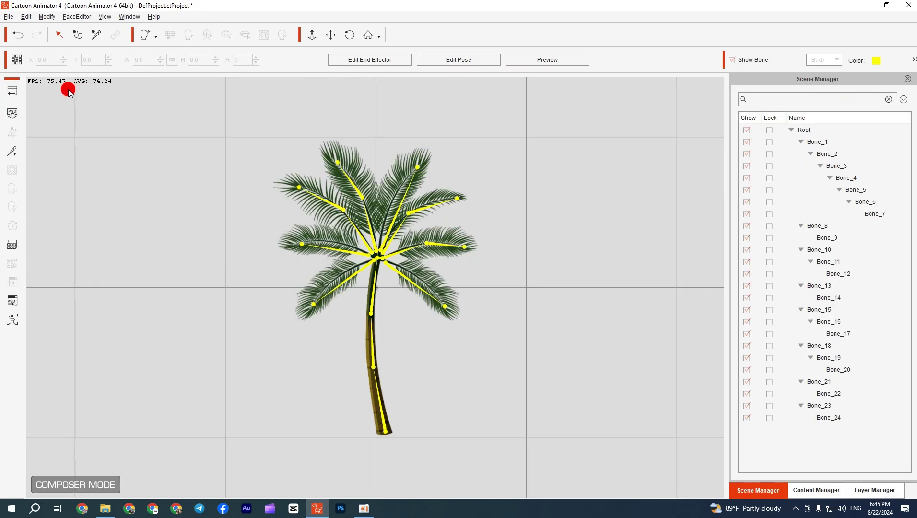
Save the rigged palm tree as a G3 Free Bone Actor file named "Tree" in the My New Charactor folder and return to the stage.
click(8, 19)
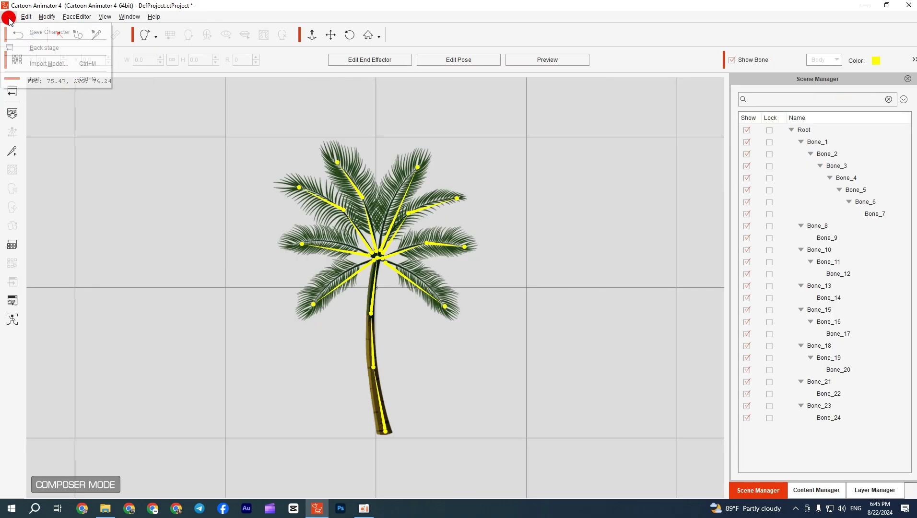
click(33, 32)
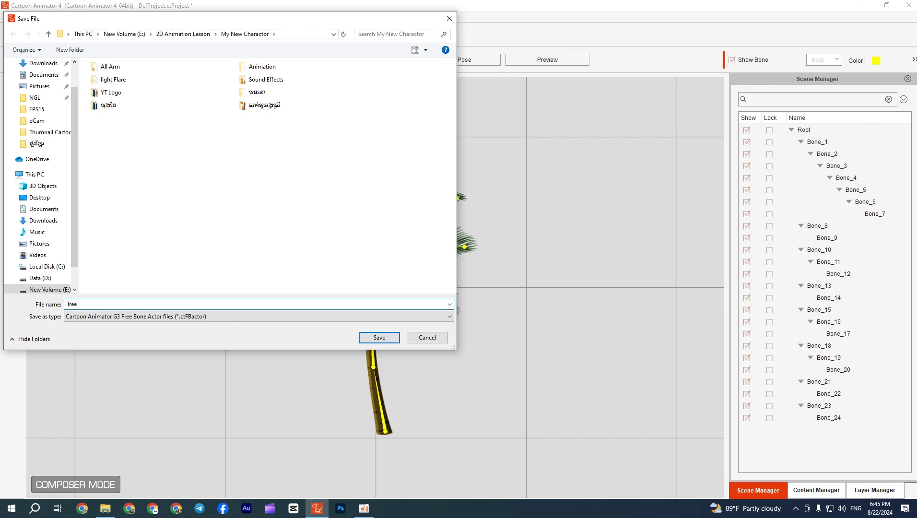
click(375, 338)
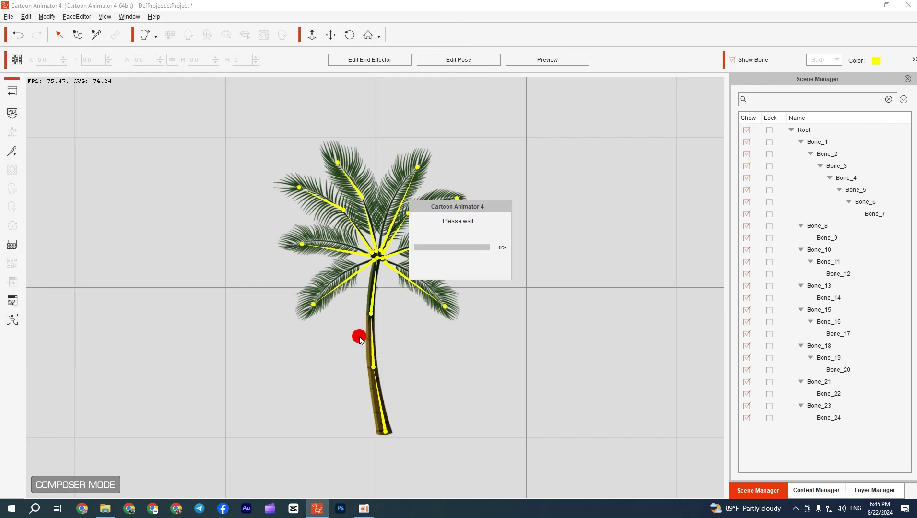
click(20, 86)
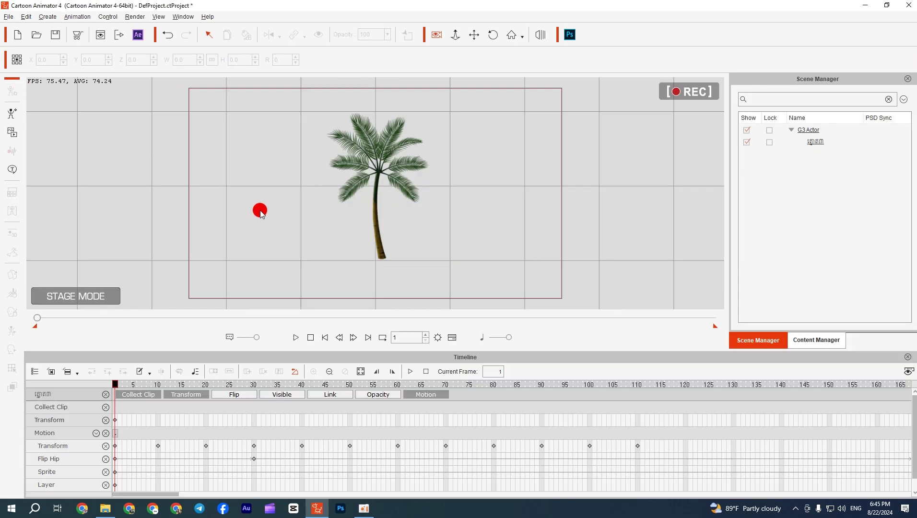
Start a new project without saving the current one and place the Tree actor from the My New Charactor folder in the camera view.
key(ctrl+n)
click(465, 276)
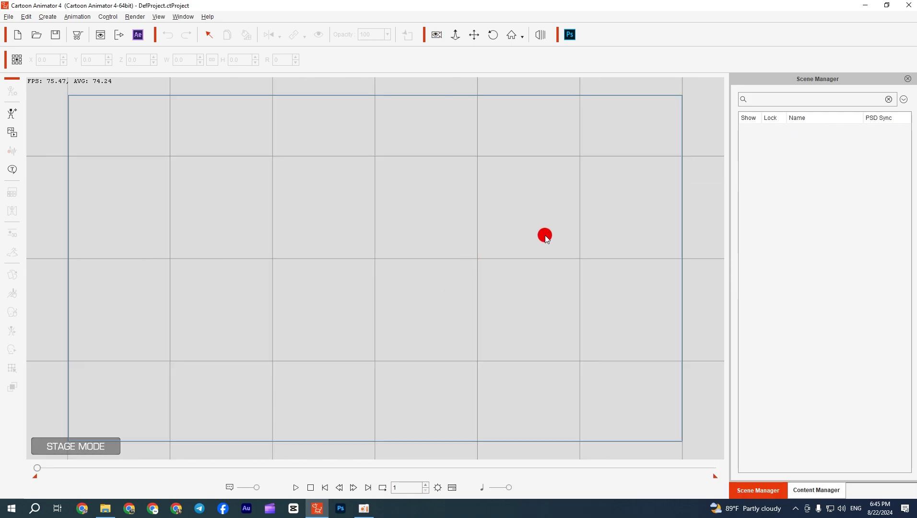
click(105, 507)
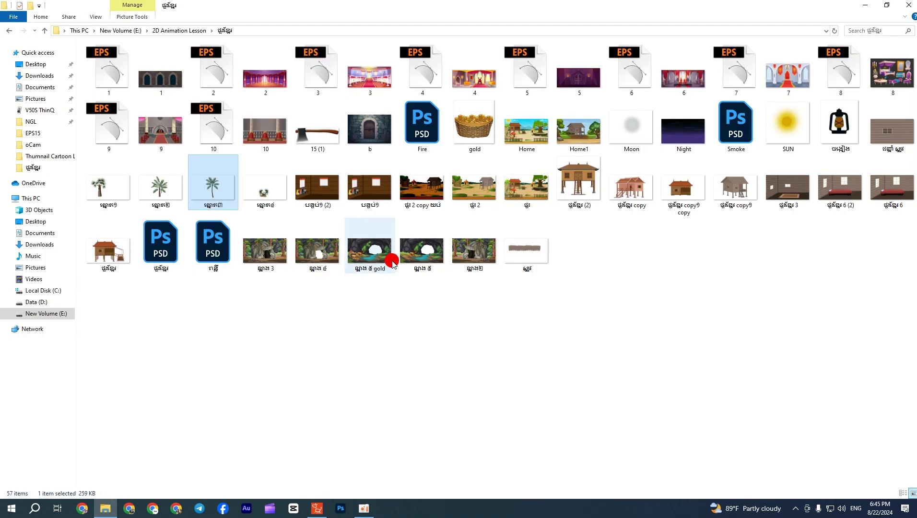
key(BackSpace)
double_click(291, 75)
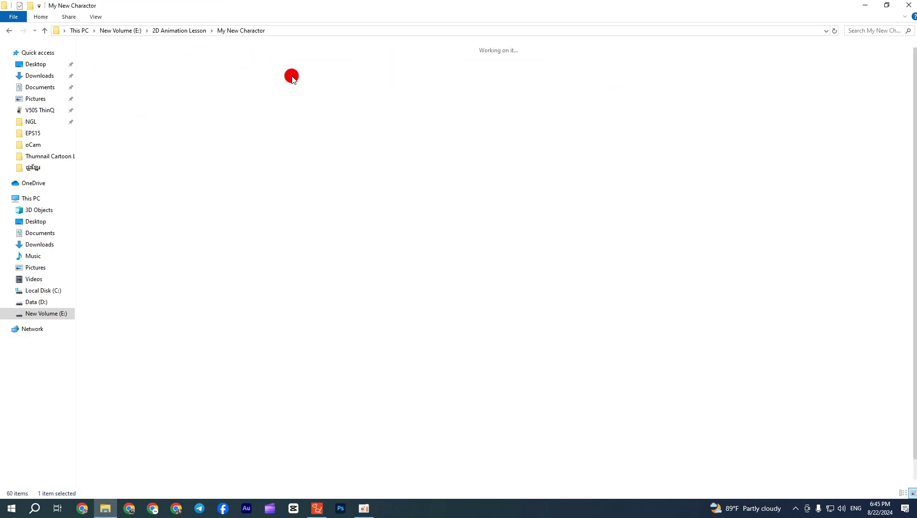
click(575, 146)
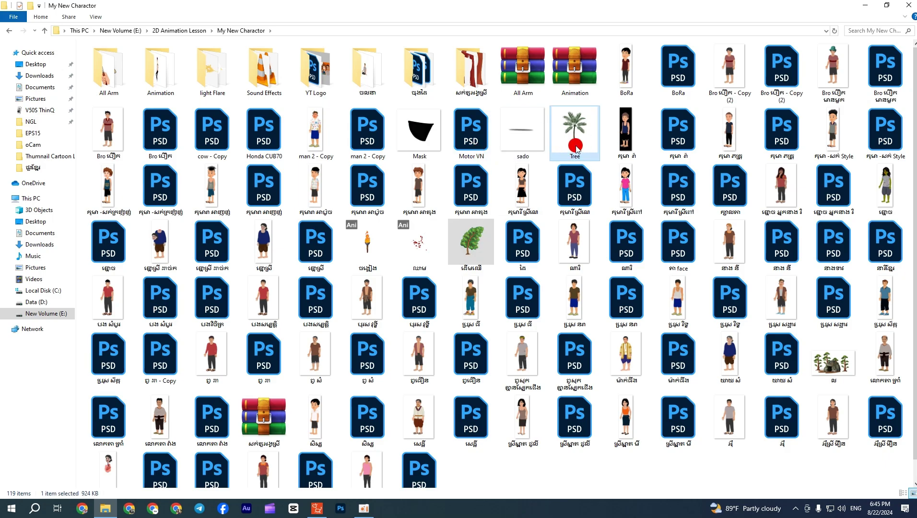
drag(575, 146, 391, 233)
click(437, 34)
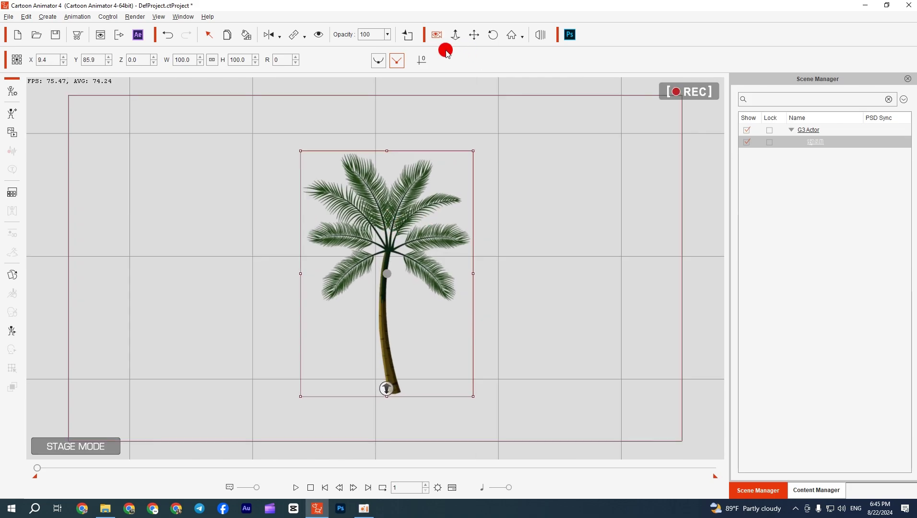
Apply the palm tree motion file "ដើមឈើ Motoin" from the ចលនា folder to the palm tree on the stage.
click(106, 508)
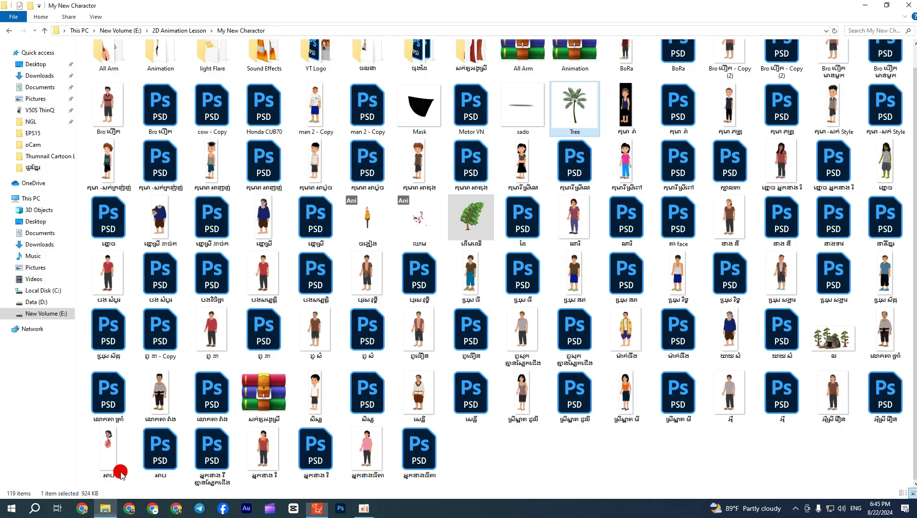
click(362, 61)
double_click(362, 61)
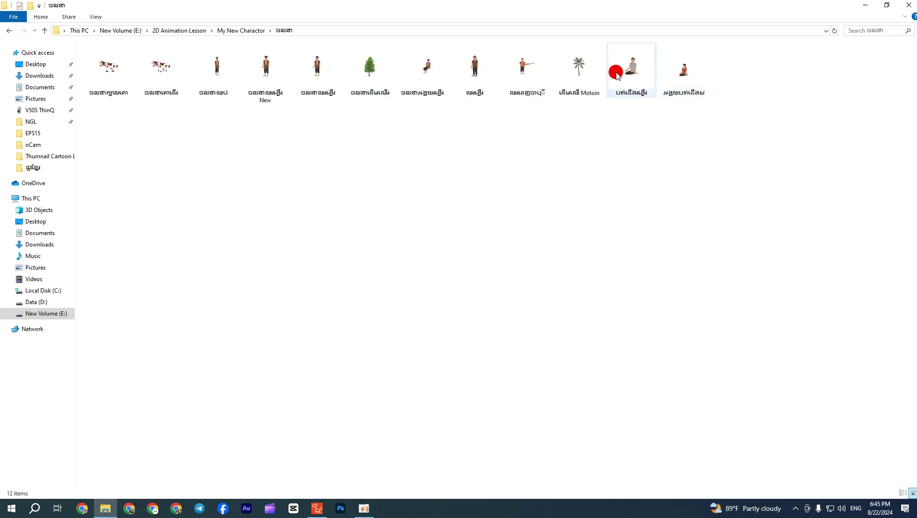
drag(578, 69, 380, 288)
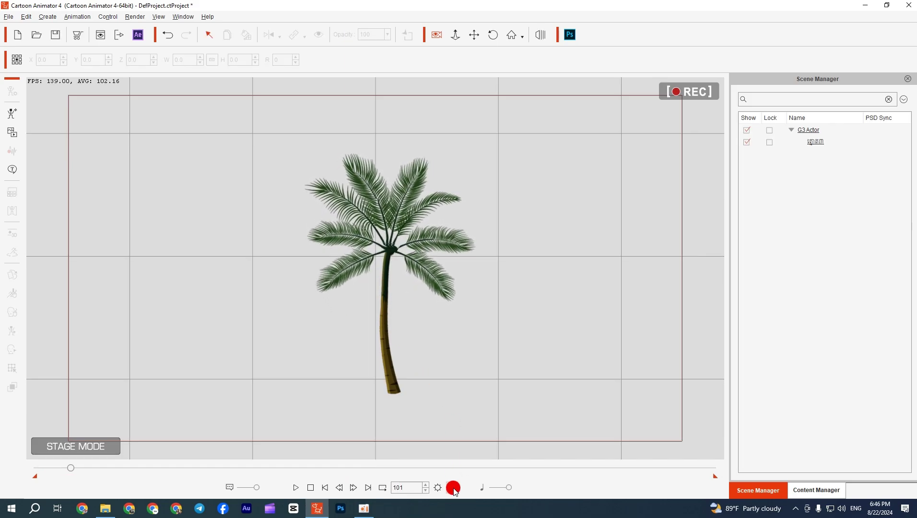
Show the palm tree's Motion track in the Timeline and loop its motion clip out to about frame 800.
click(452, 487)
click(417, 436)
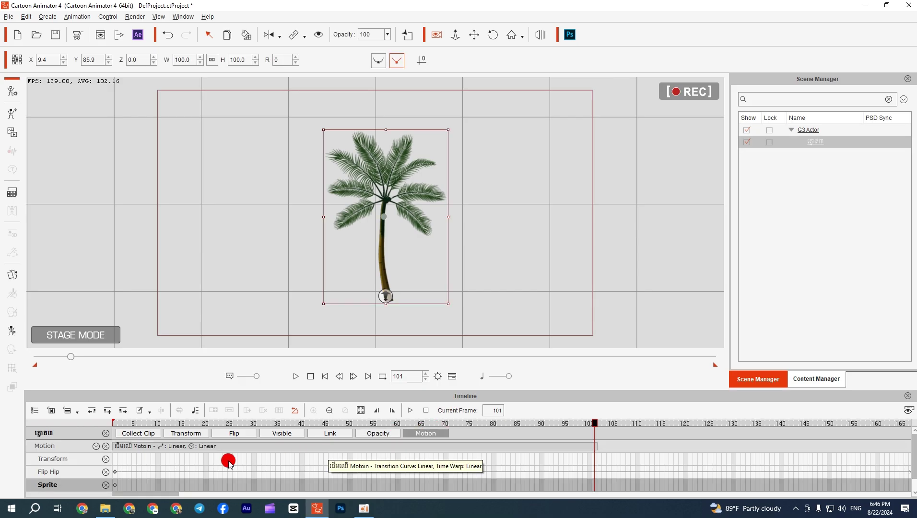
drag(178, 494, 403, 493)
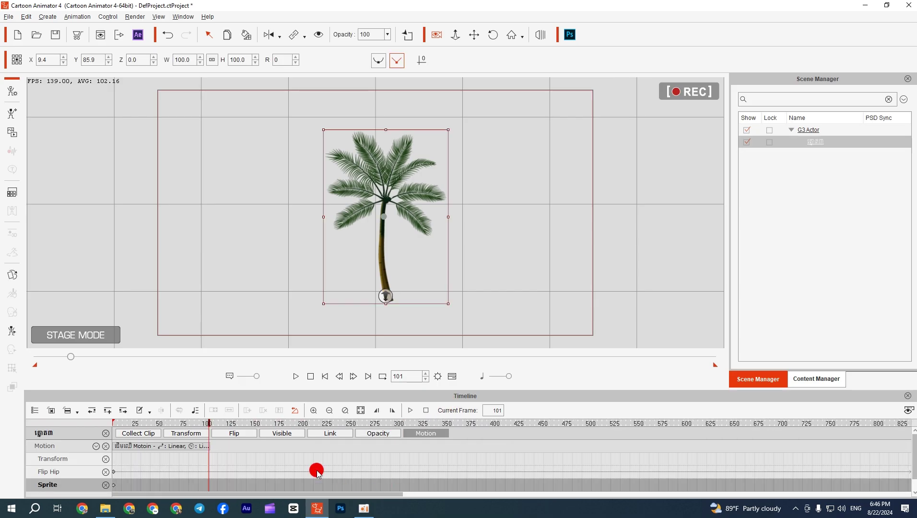
drag(209, 445, 882, 446)
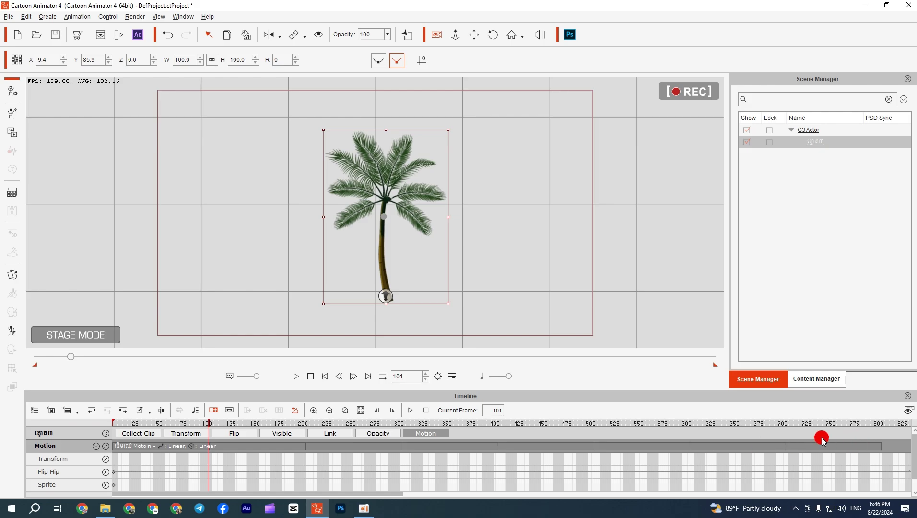
Play the looped palm tree motion from the first frame and stop it partway through.
click(325, 378)
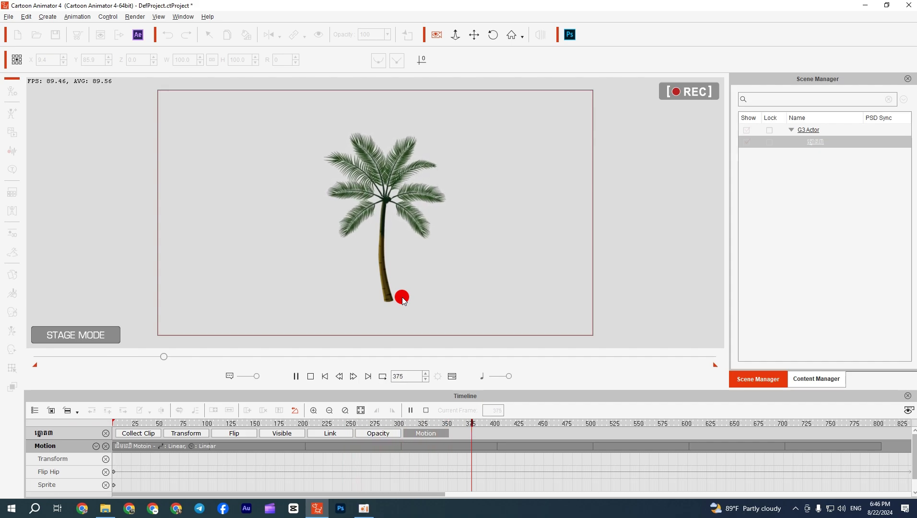
click(403, 300)
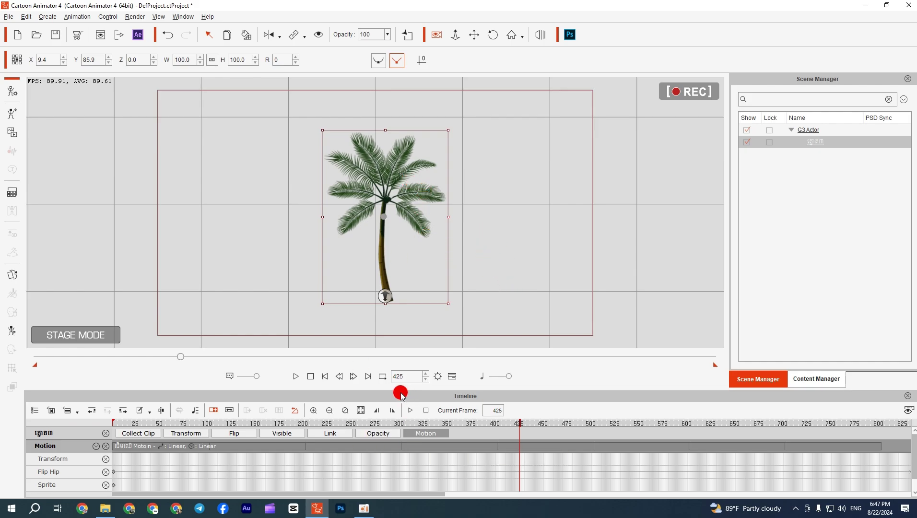
click(326, 377)
key(space)
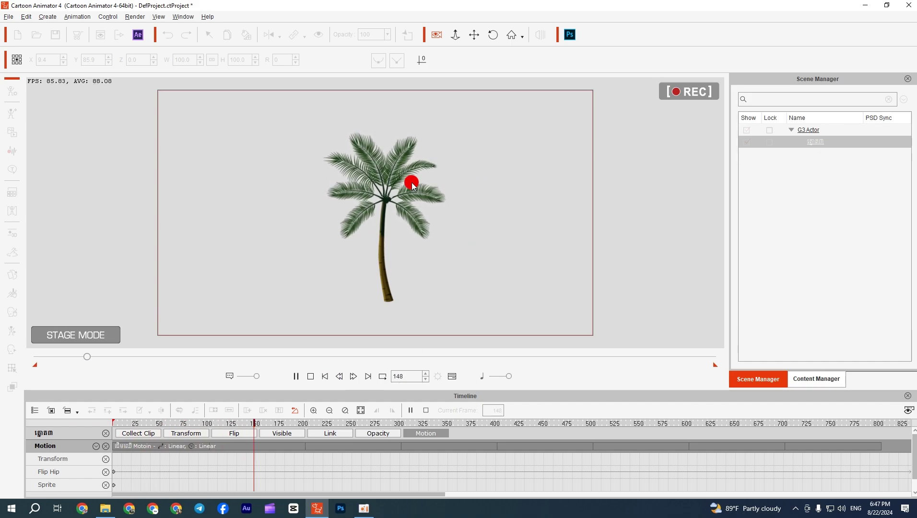
click(364, 509)
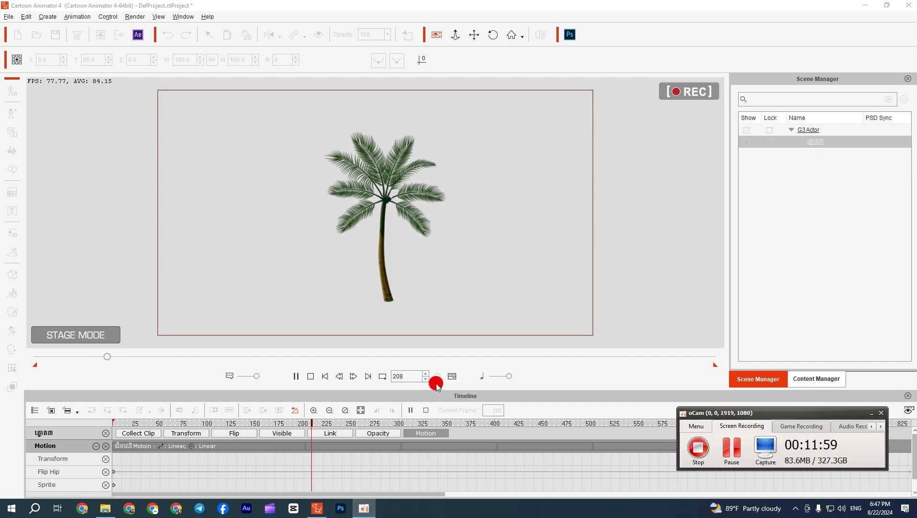
click(523, 144)
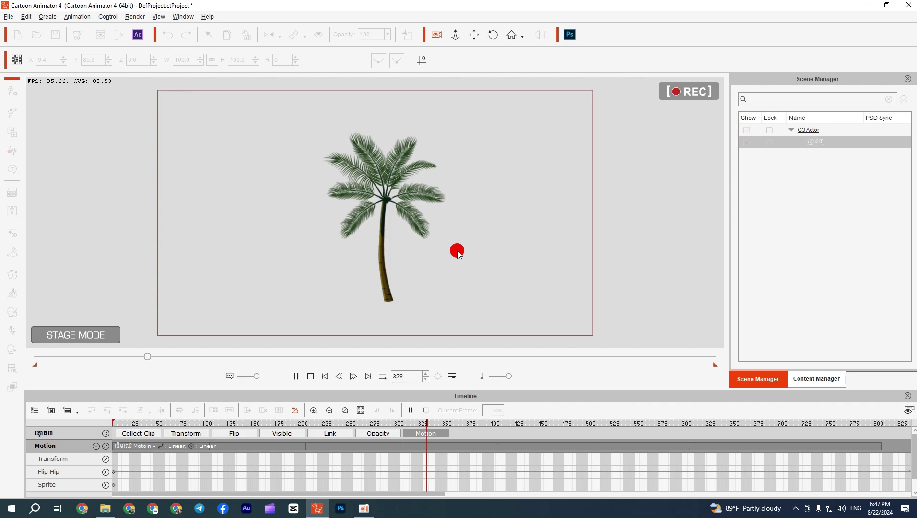
key(space)
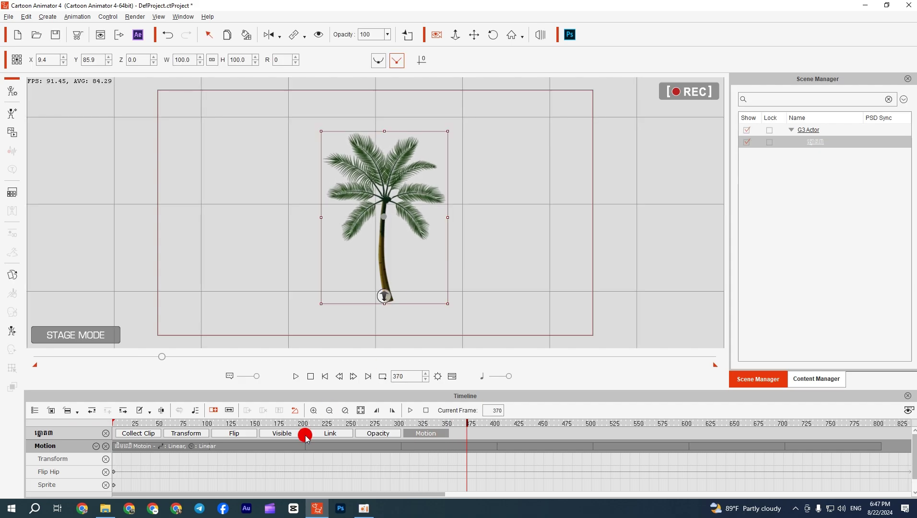
Start a new project without saving the current one and place the Home1 background image from the ផ្ទះខ្មែរ folder on the stage.
key(ctrl+n)
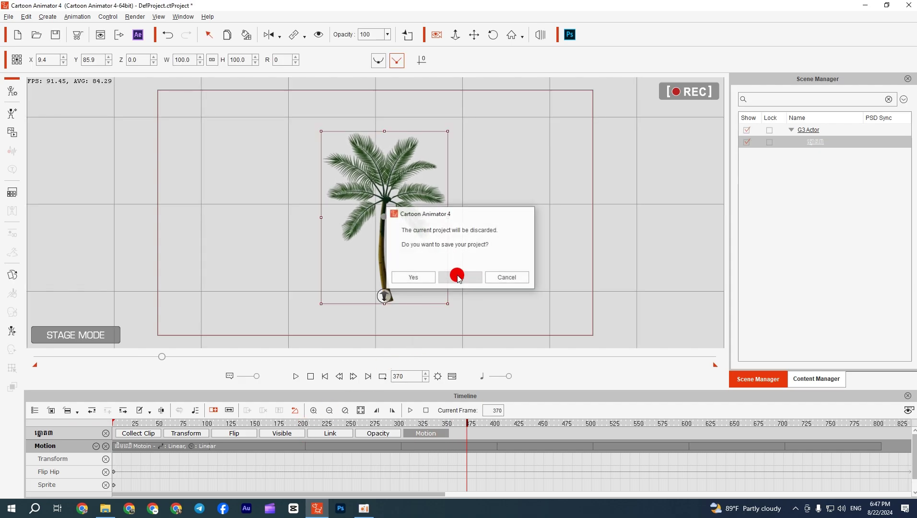
click(456, 274)
click(115, 508)
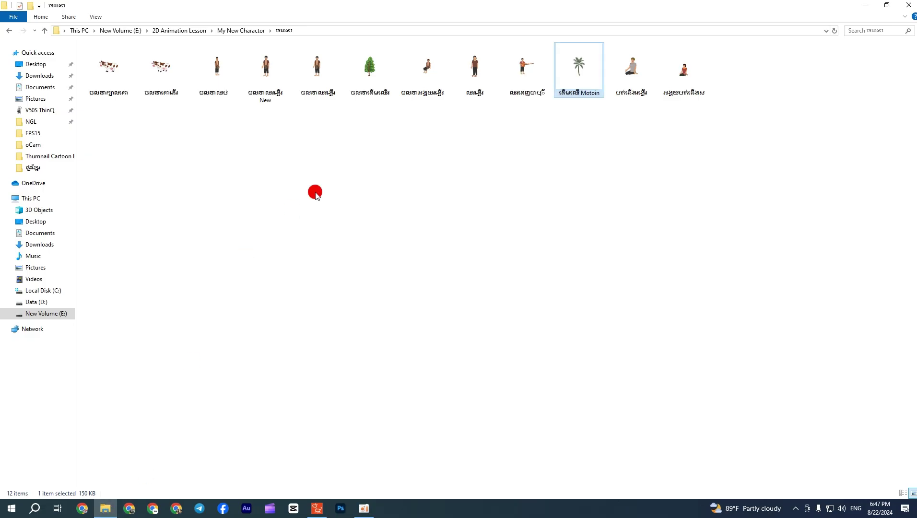
key(alt+Up)
key(alt+Up)
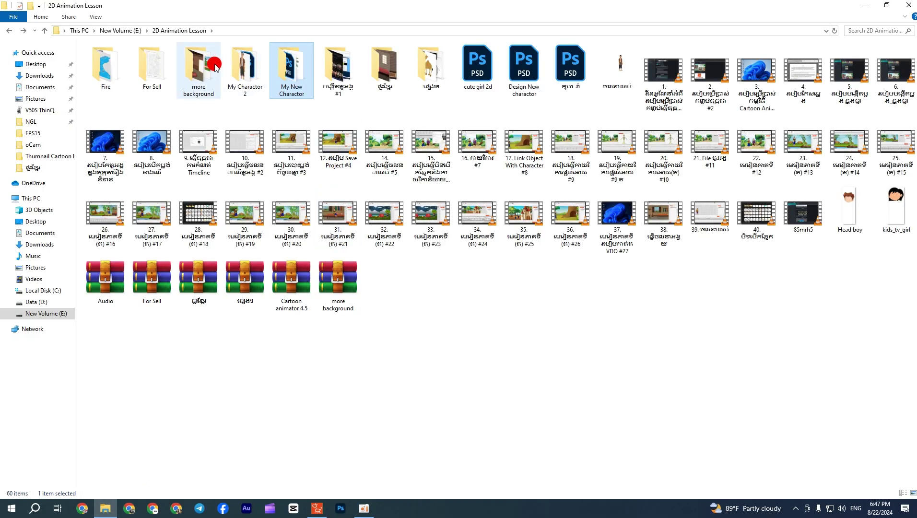
click(398, 75)
double_click(398, 76)
click(398, 73)
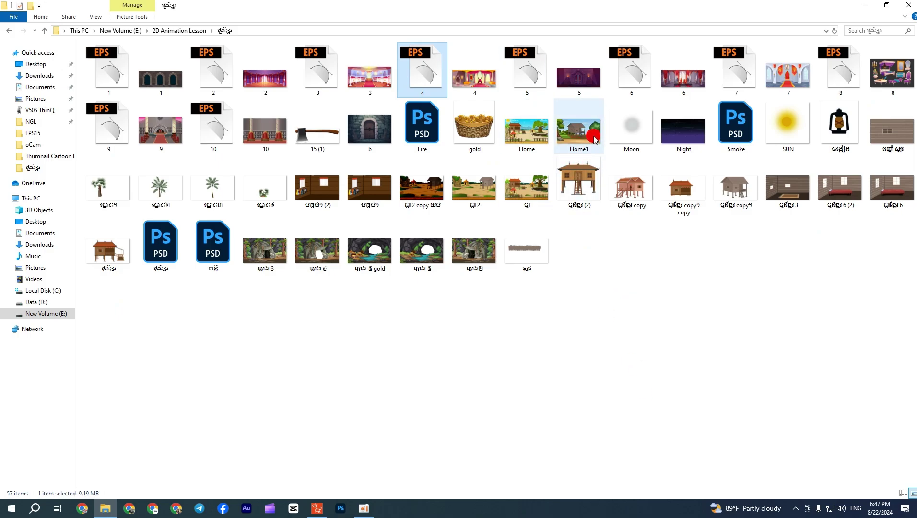
drag(595, 139, 345, 379)
click(423, 205)
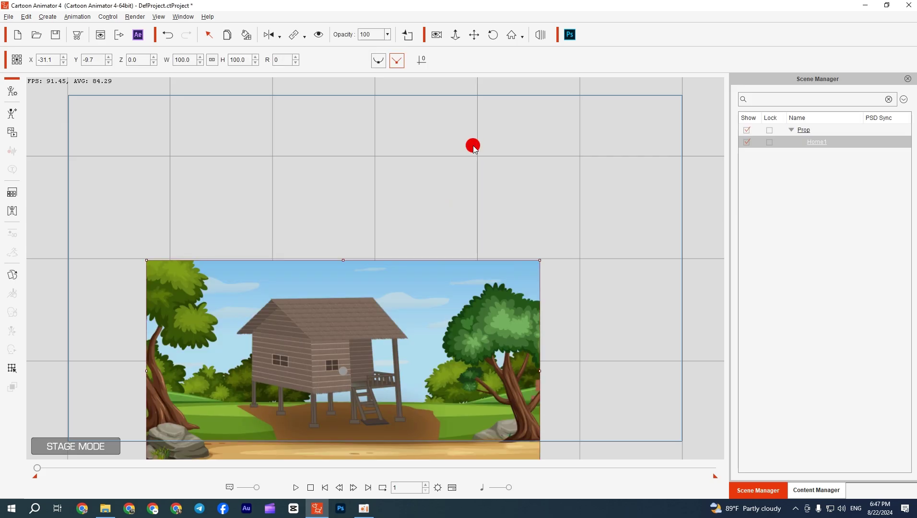
Turn on the camera view, scale the Home1 background to 150.7 and move it to X -4.9, Y 108.2 to fill the frame.
click(436, 34)
drag(572, 259, 647, 302)
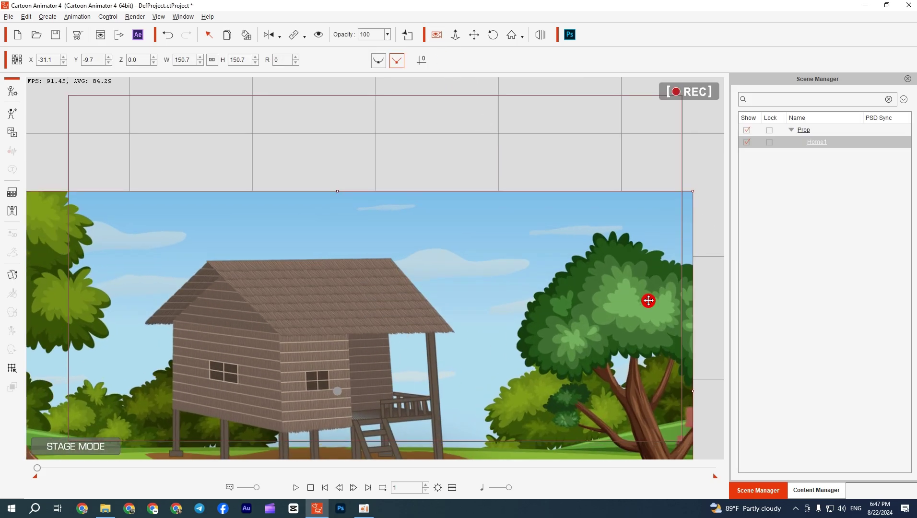
drag(536, 430, 570, 286)
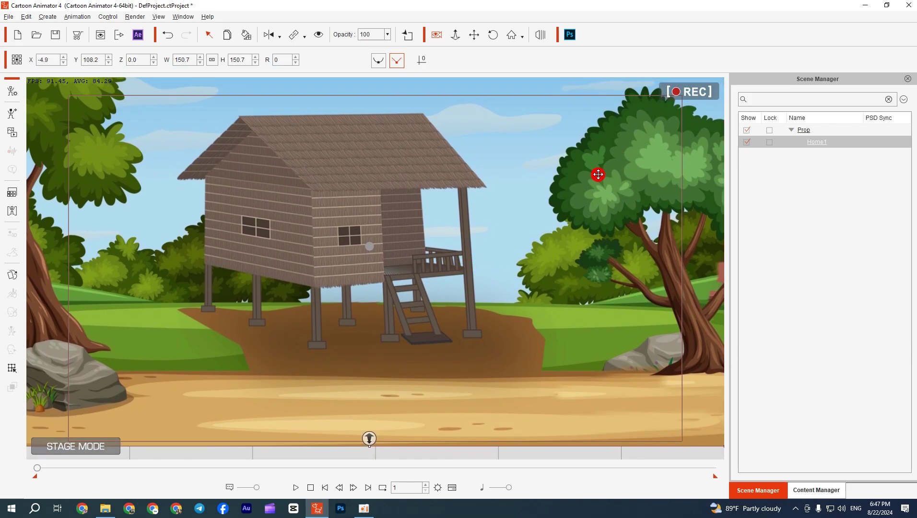
Place the Tree actor file from the My New Charactor folder on the stage.
click(105, 509)
click(197, 30)
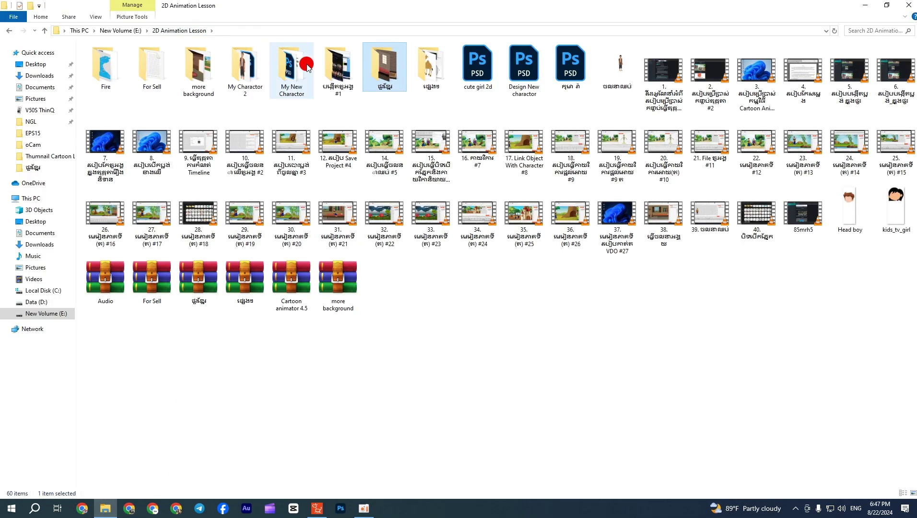
double_click(307, 66)
drag(581, 138, 335, 407)
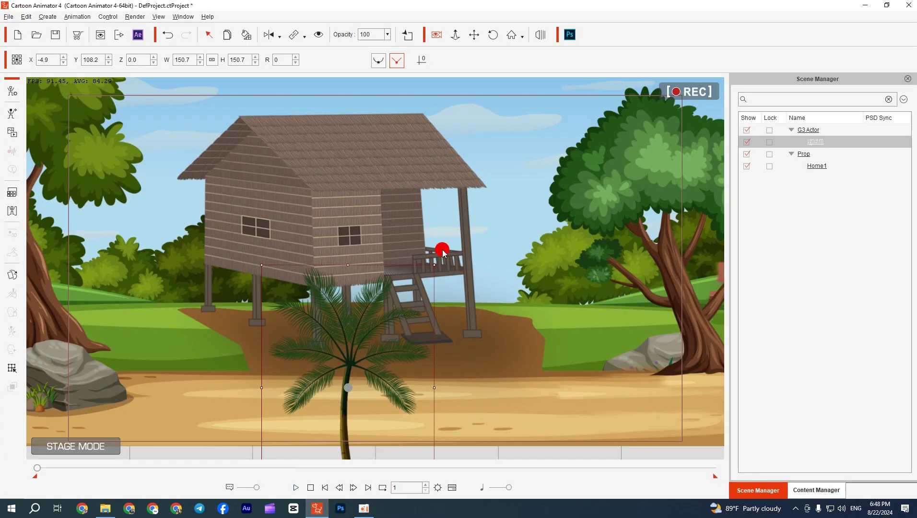
Scale the palm tree to 146.8 and position it beside the house over the rock, at about X -240.8, Y 120.8.
drag(370, 341, 224, 271)
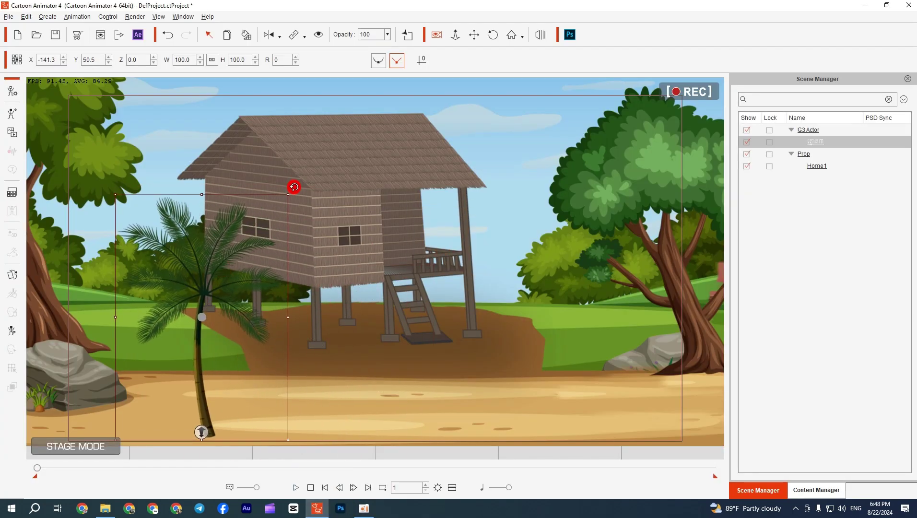
drag(288, 195, 326, 89)
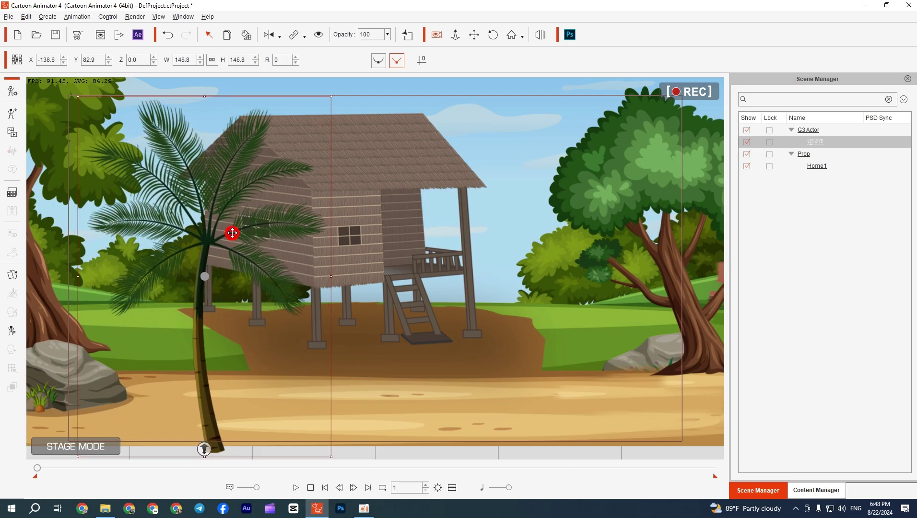
drag(229, 226, 169, 123)
drag(150, 289, 49, 368)
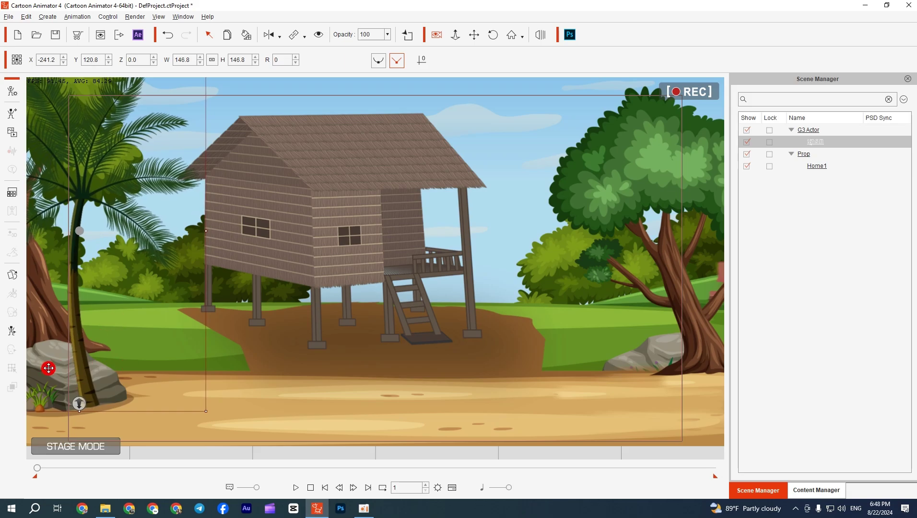
Look through the files in the My New Charactor, ផ្ទះខ្មែរ and more background folders.
click(105, 508)
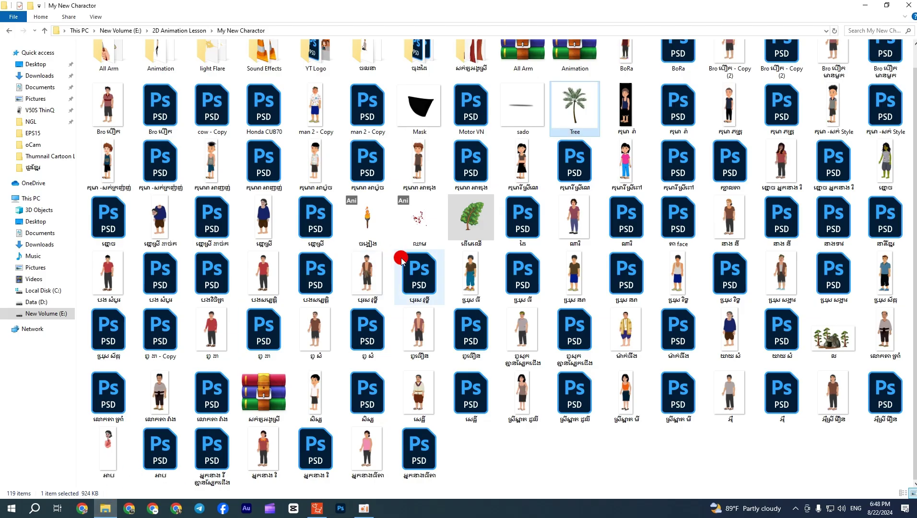
scroll(405, 261, up, 1)
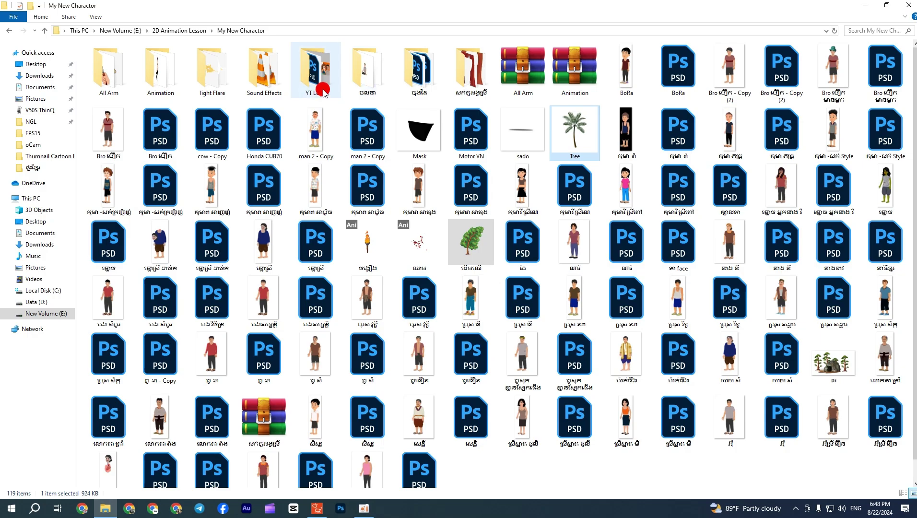
click(211, 30)
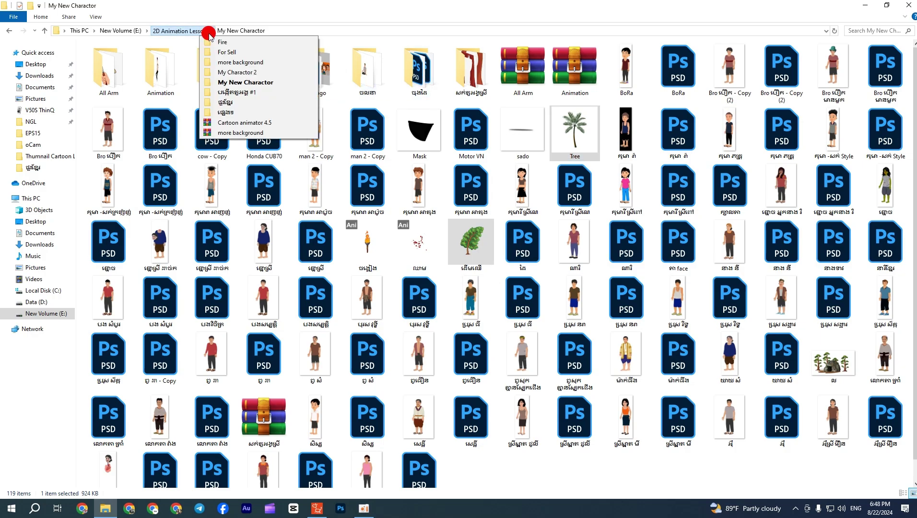
click(201, 32)
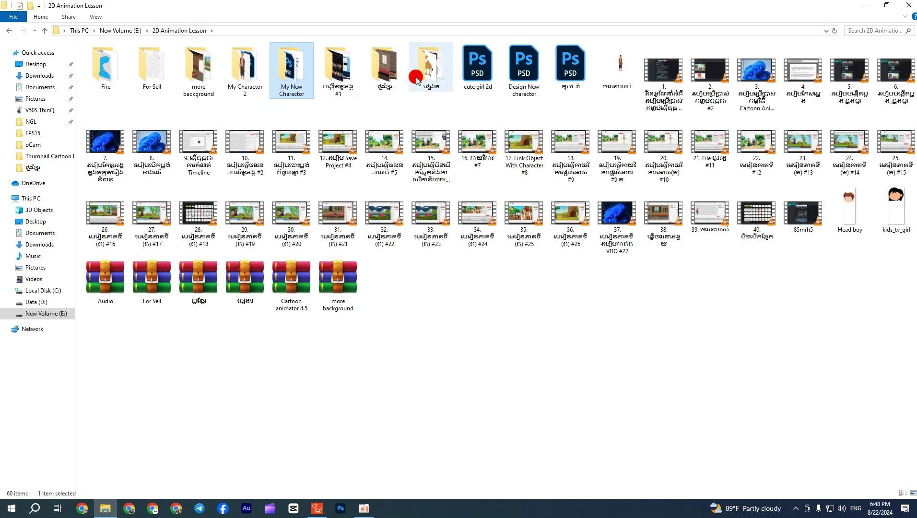
double_click(391, 72)
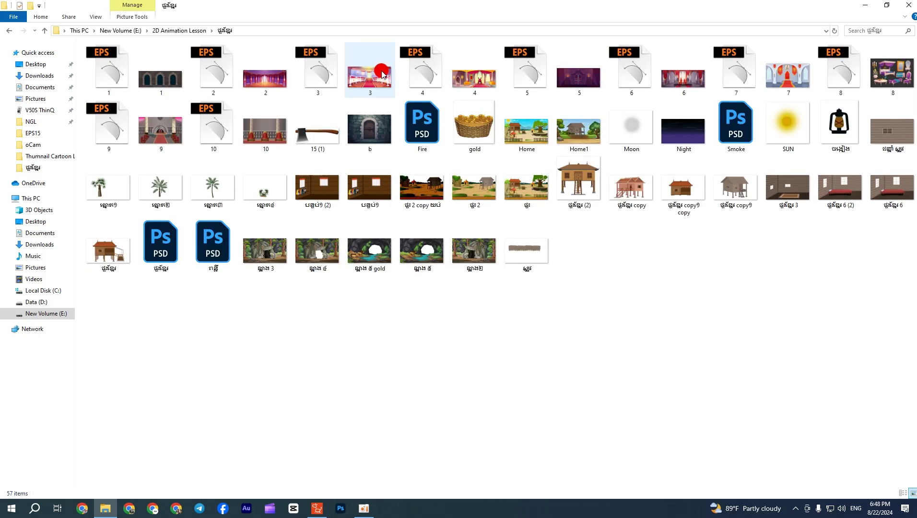
key(alt+Up)
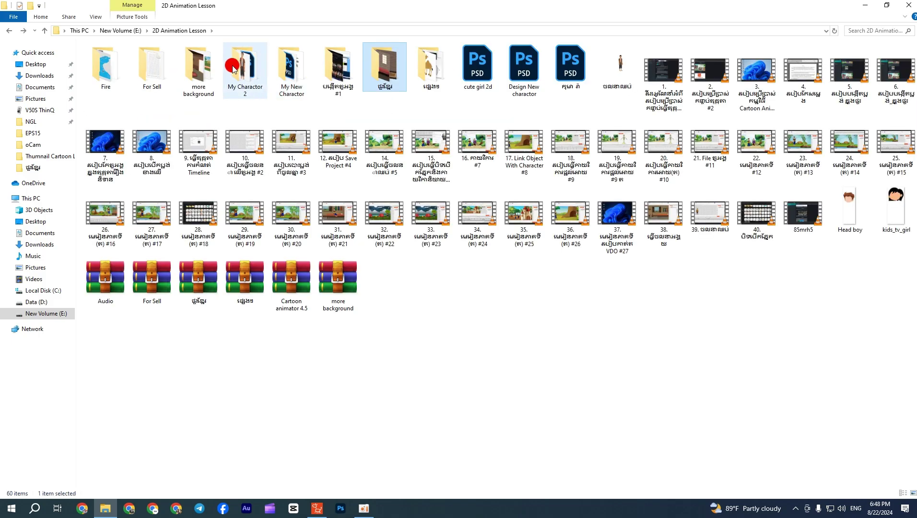
double_click(211, 77)
scroll(351, 235, down, 15)
scroll(339, 253, down, 2)
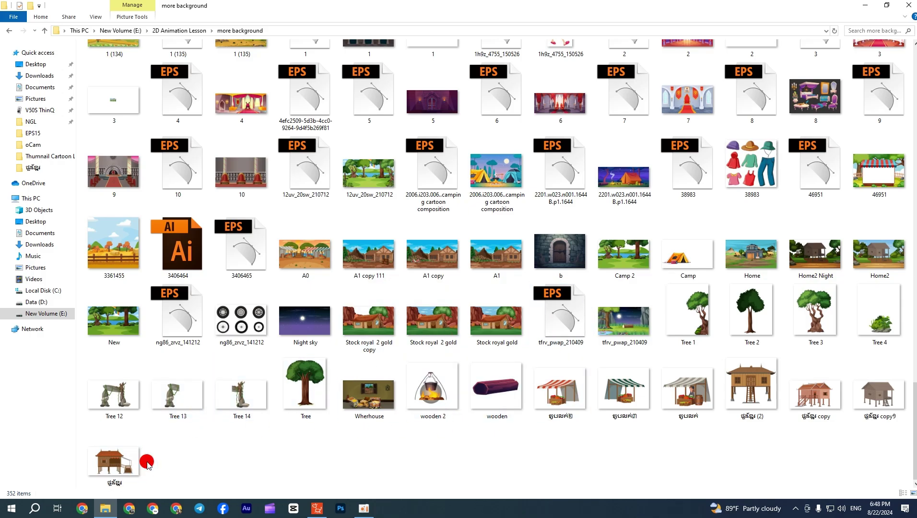
scroll(258, 329, up, 3)
scroll(257, 329, up, 6)
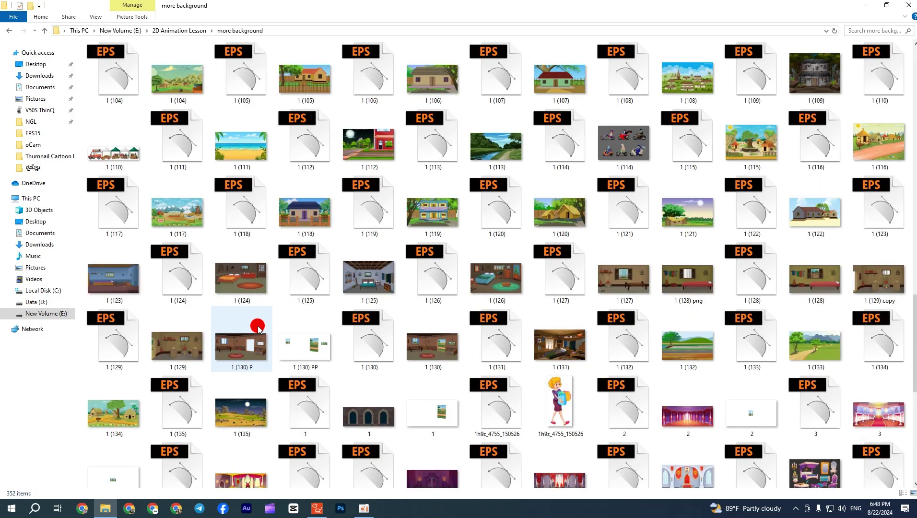
scroll(255, 297, up, 10)
scroll(360, 291, up, 3)
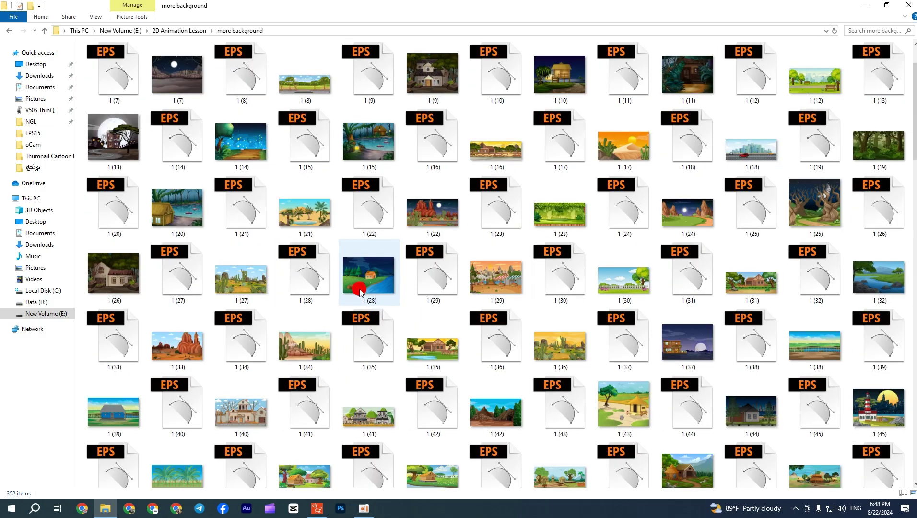
scroll(361, 290, up, 2)
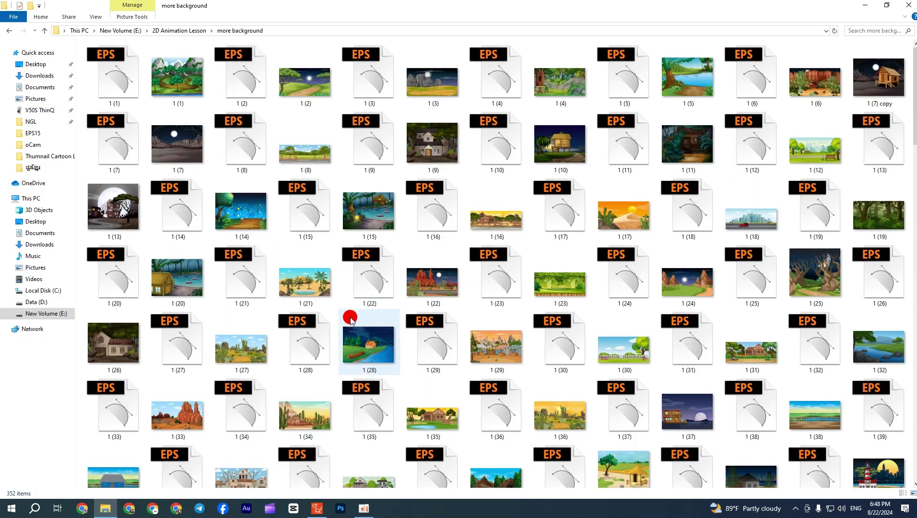
Switch back to Cartoon Animator and nudge the palm tree to X -238.5, Y 122.7.
click(317, 508)
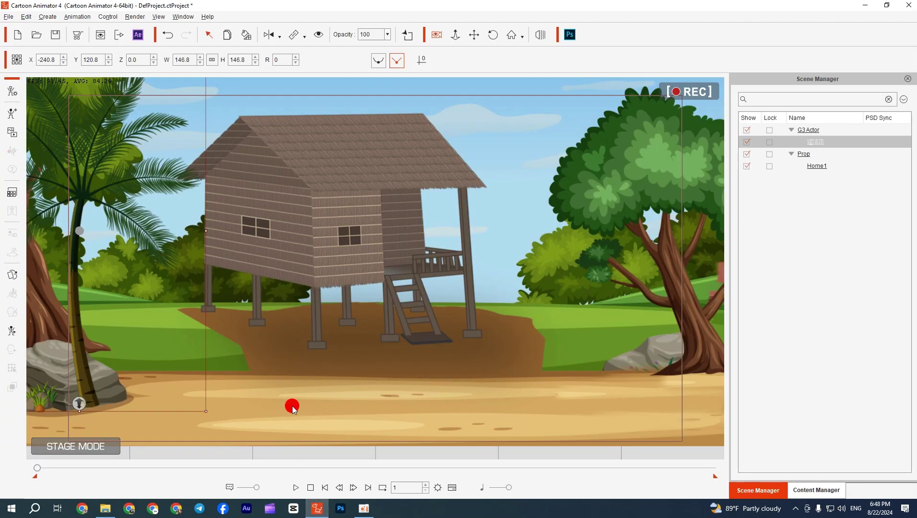
drag(103, 203, 87, 188)
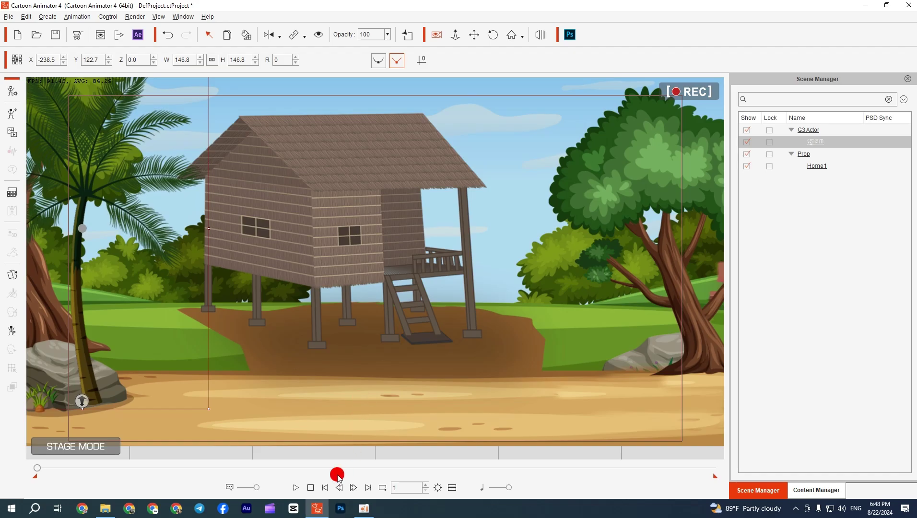
Open the ចលនា motion folder inside the My New Charactor folder in File Explorer.
click(105, 509)
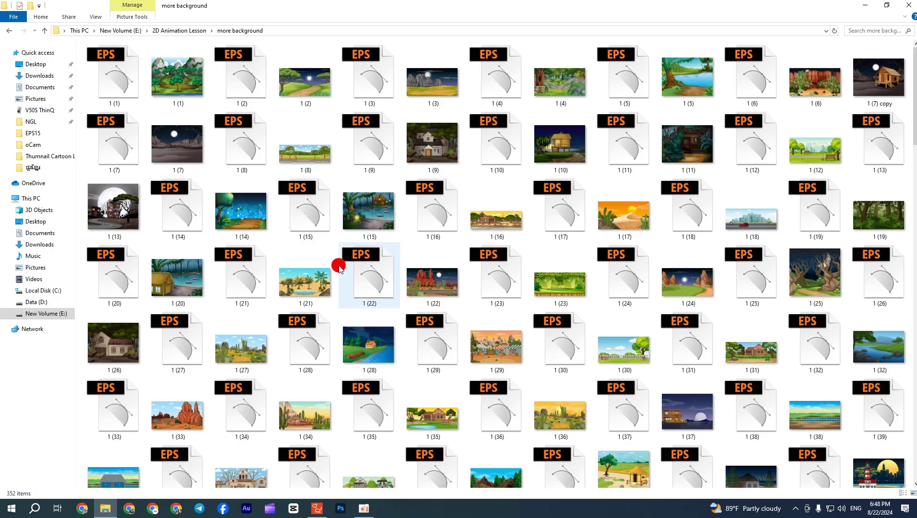
key(BackSpace)
click(380, 77)
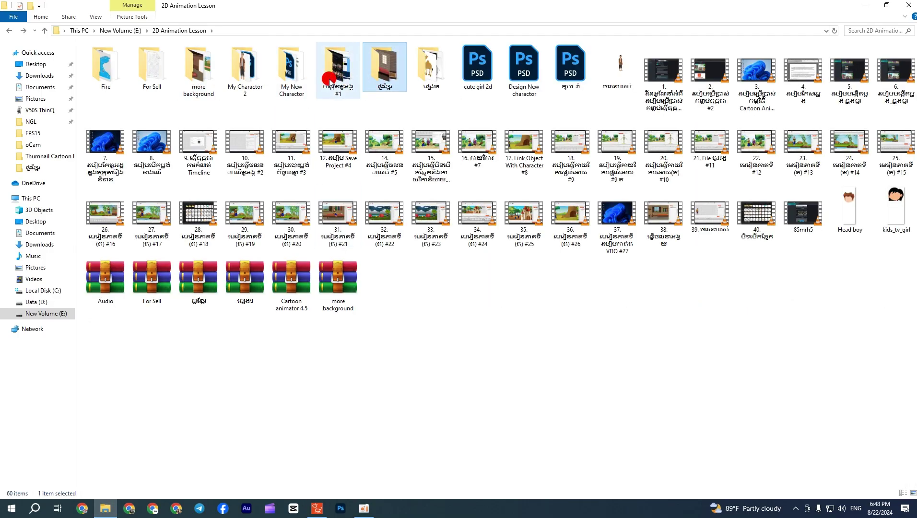
double_click(283, 72)
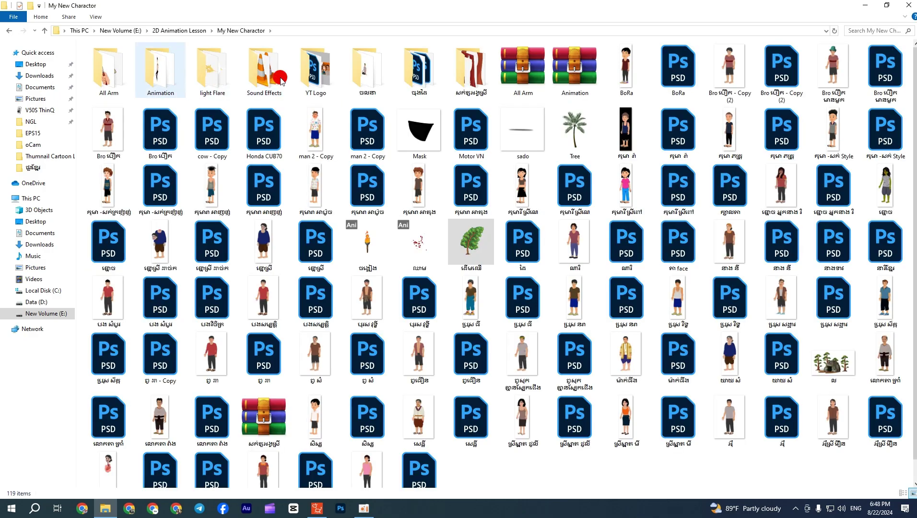
double_click(368, 72)
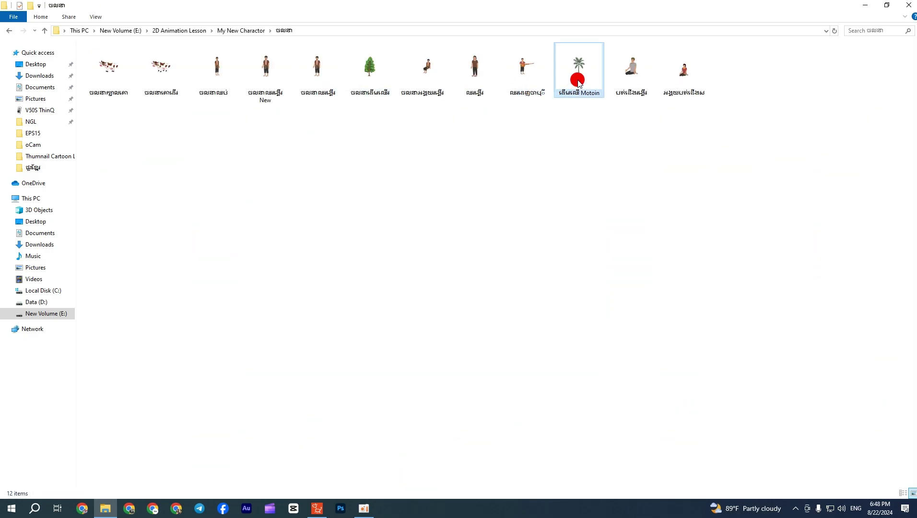
Apply the ដើមឈើ Motoin file to the palm tree and return the playhead to the first frame.
drag(579, 82, 100, 186)
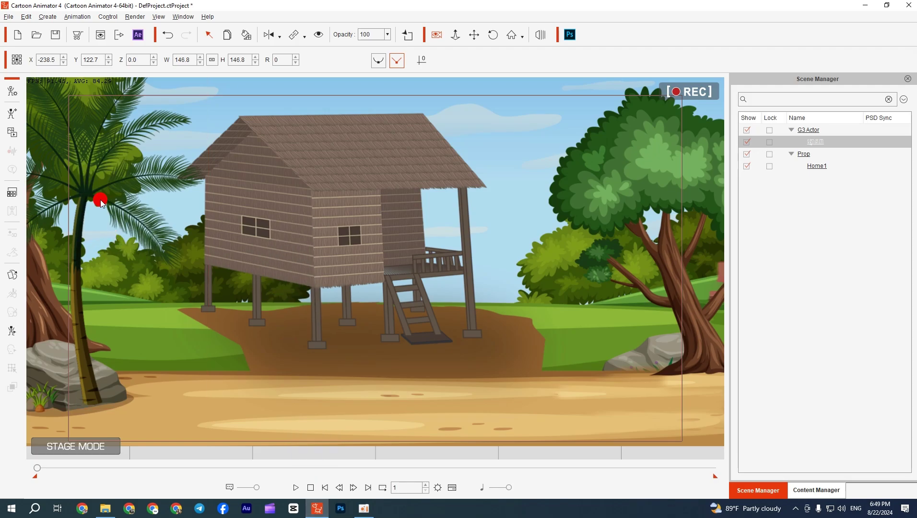
click(105, 508)
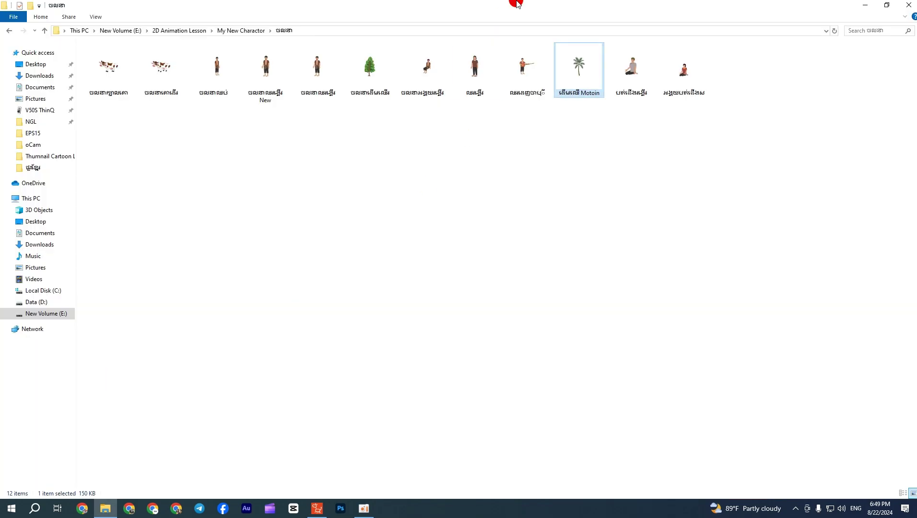
double_click(548, 6)
drag(494, 278, 93, 176)
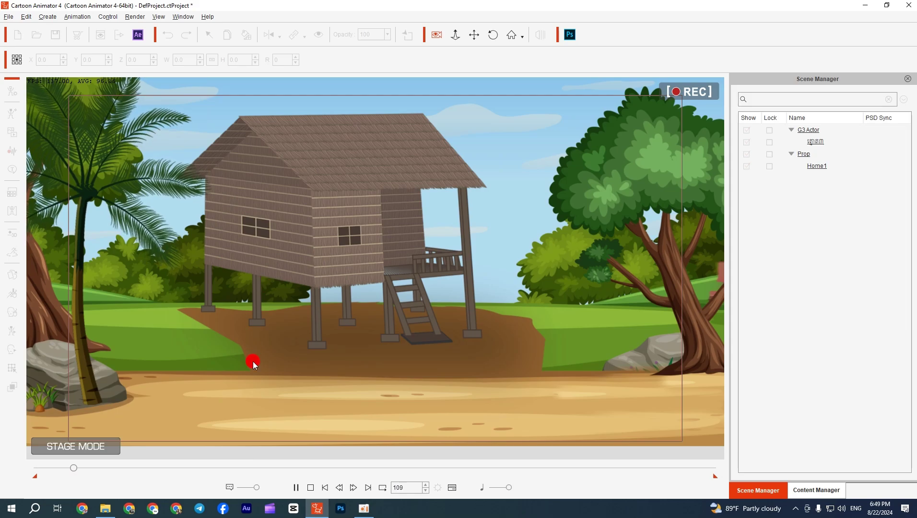
click(327, 487)
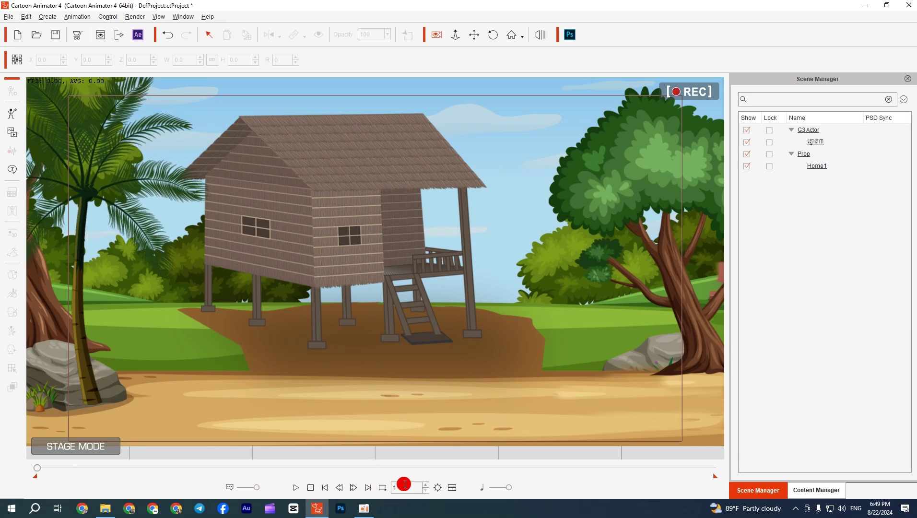
Show the palm tree's Motion track in the Timeline and loop its motion clip out to about frame 1600.
click(451, 487)
click(416, 446)
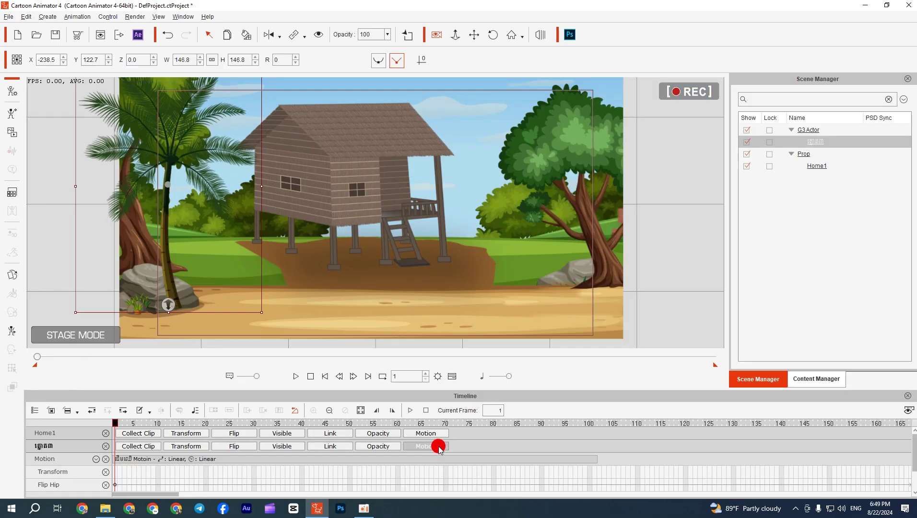
drag(177, 494, 438, 494)
drag(207, 458, 880, 455)
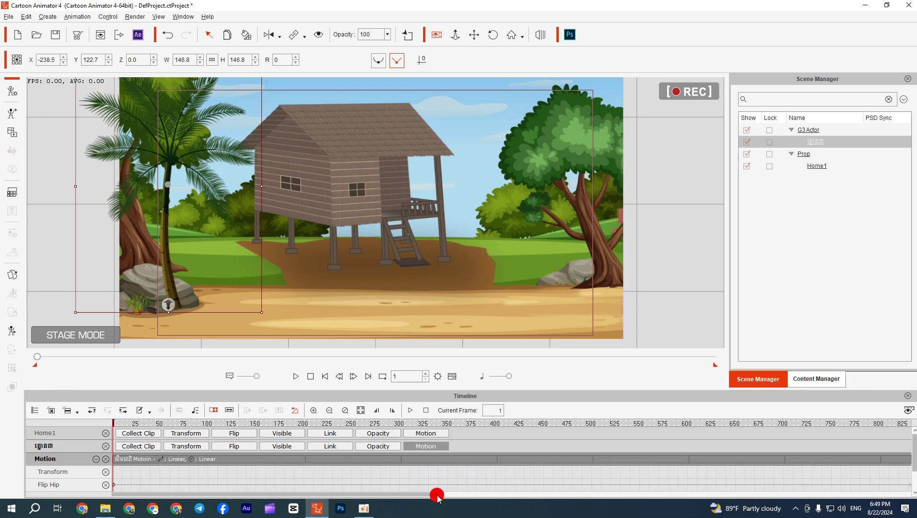
drag(440, 494, 634, 493)
drag(547, 461, 881, 459)
Play the palm tree's motion in the house scene, stop it partway, and return to the first frame.
click(320, 376)
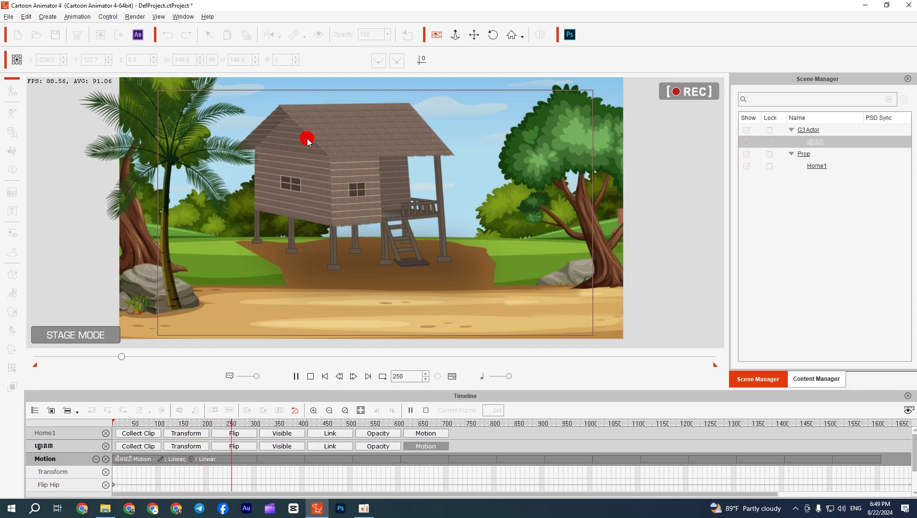
click(253, 143)
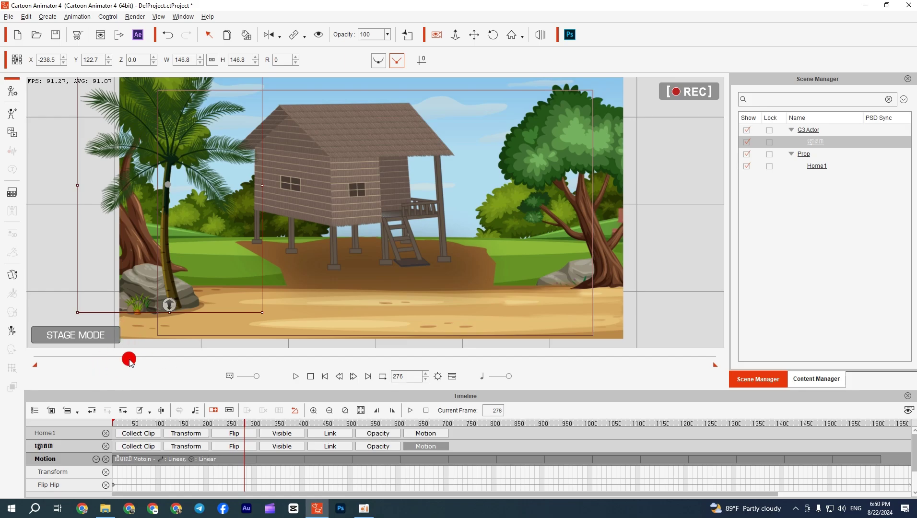
drag(130, 362, 35, 362)
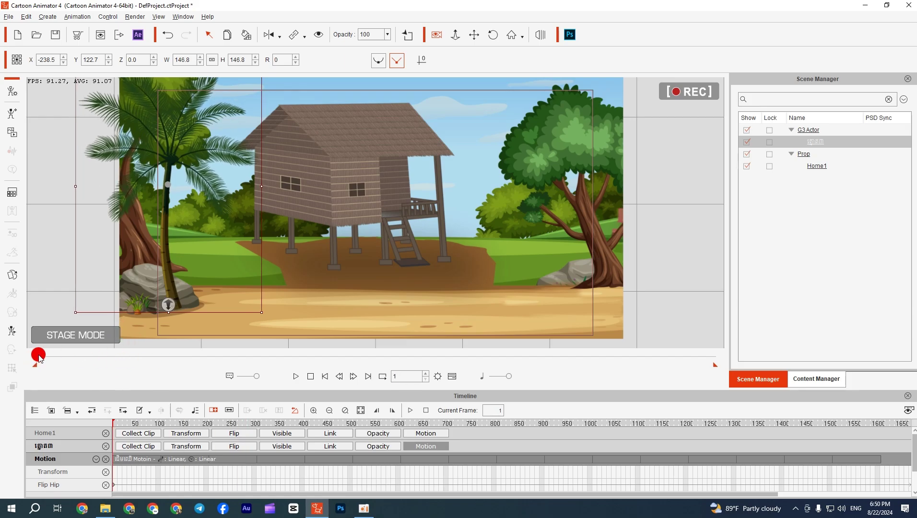